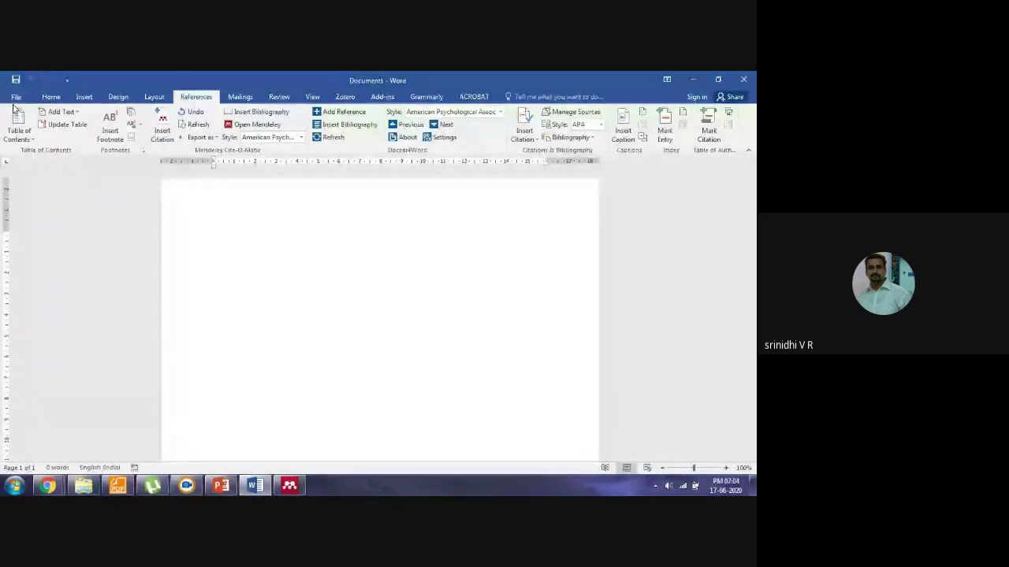
Step: Try to insert a Mendeley citation in the blank Word document by searching the library for an author's name
click(289, 486)
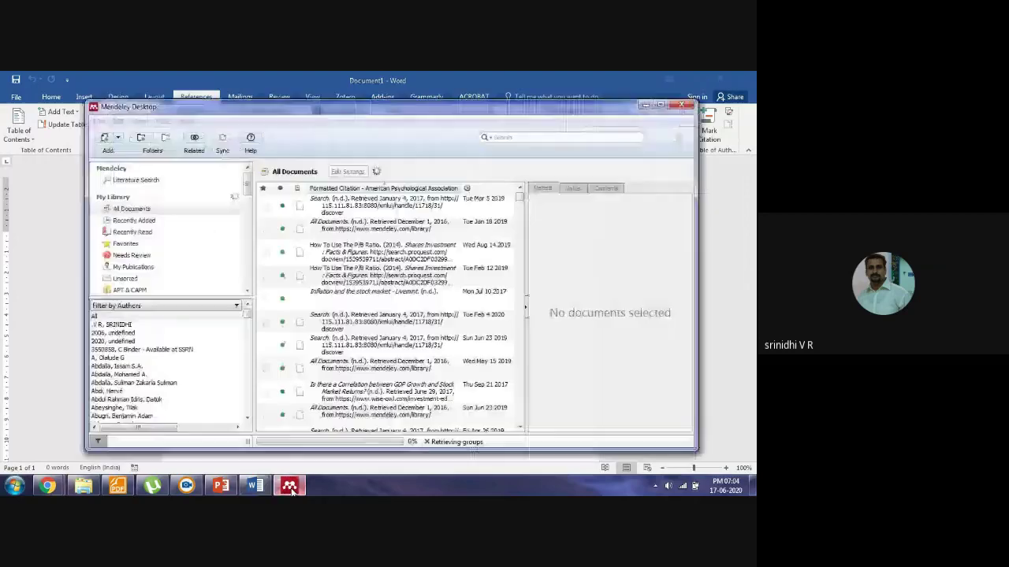
click(644, 105)
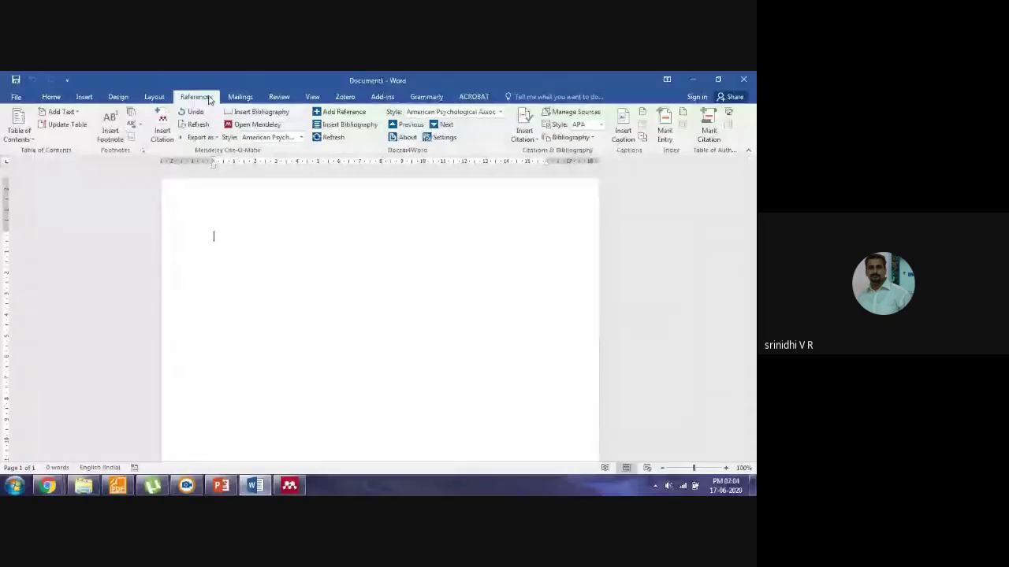
click(162, 127)
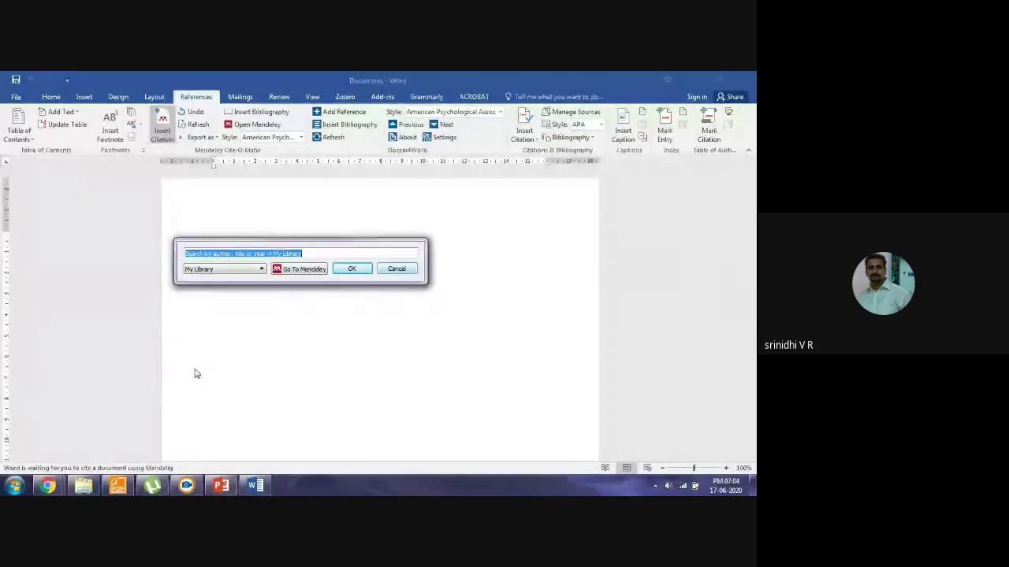
text(naka)
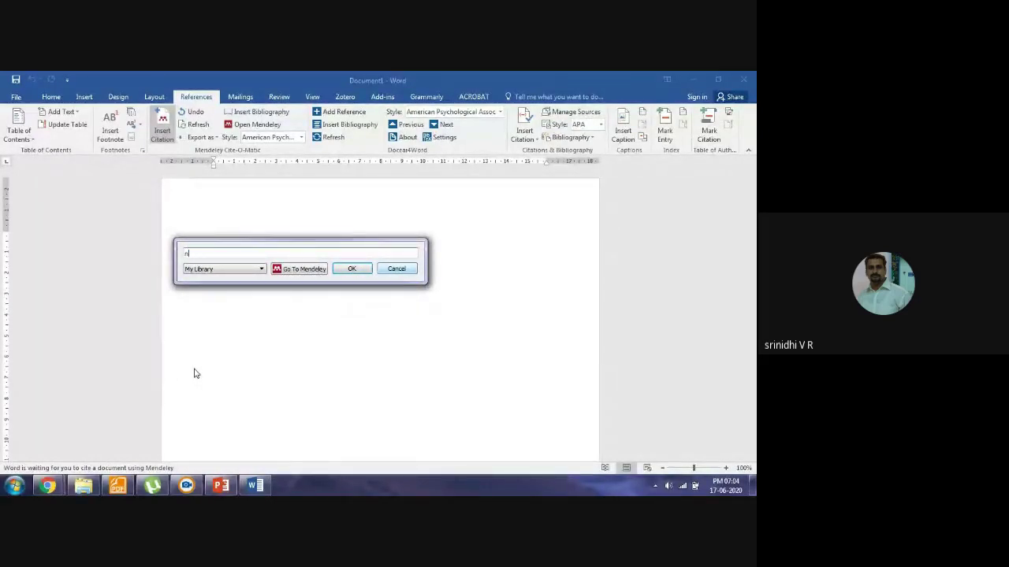
key(Return)
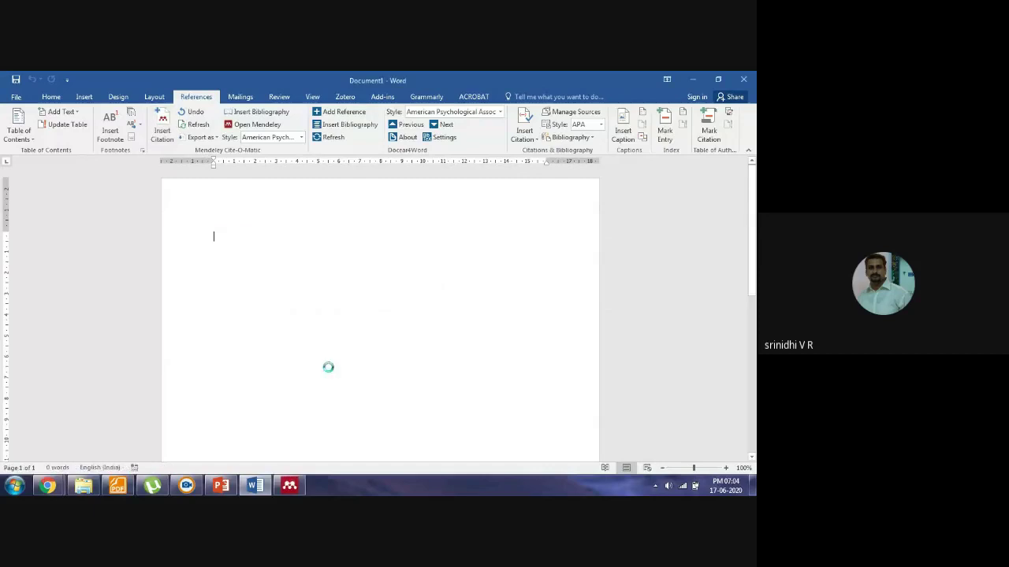
Step: Switch to Mendeley Desktop and show the documents in the APT & CAPM folder
click(290, 487)
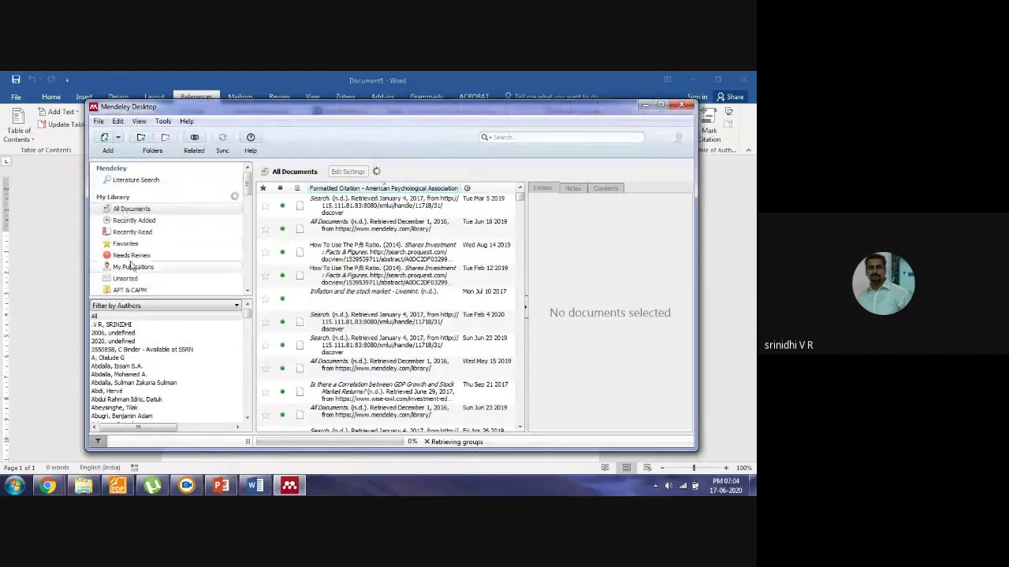
click(138, 290)
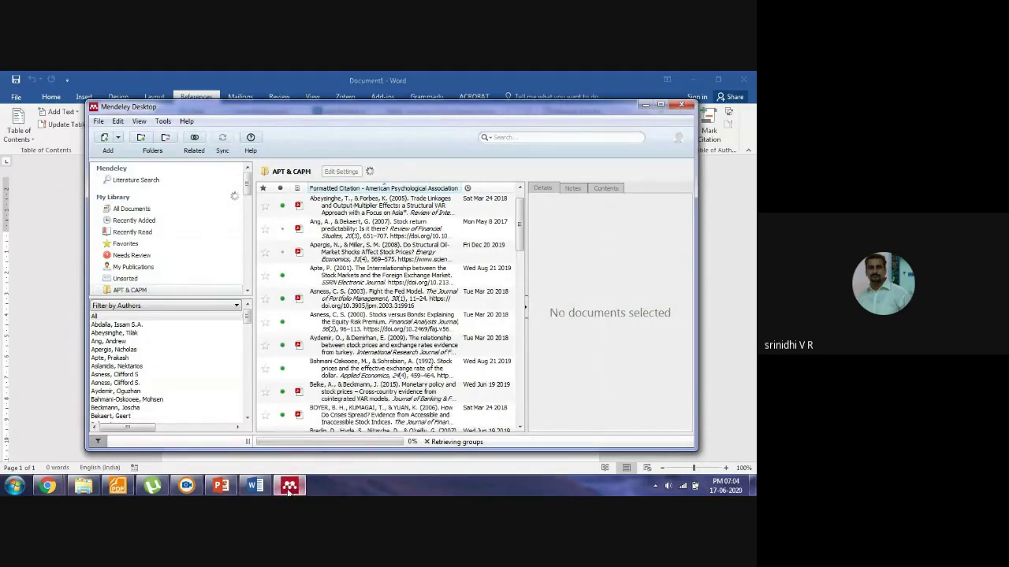
Step: Try another Mendeley citation in Word, searching by the name of an author from the APT & CAPM folder
click(255, 487)
click(161, 127)
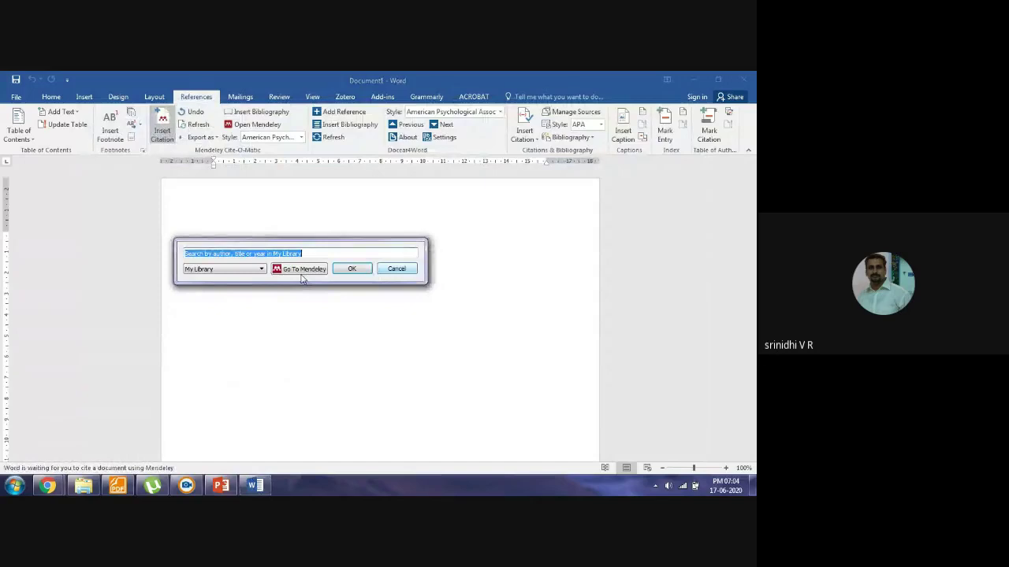
text(anc)
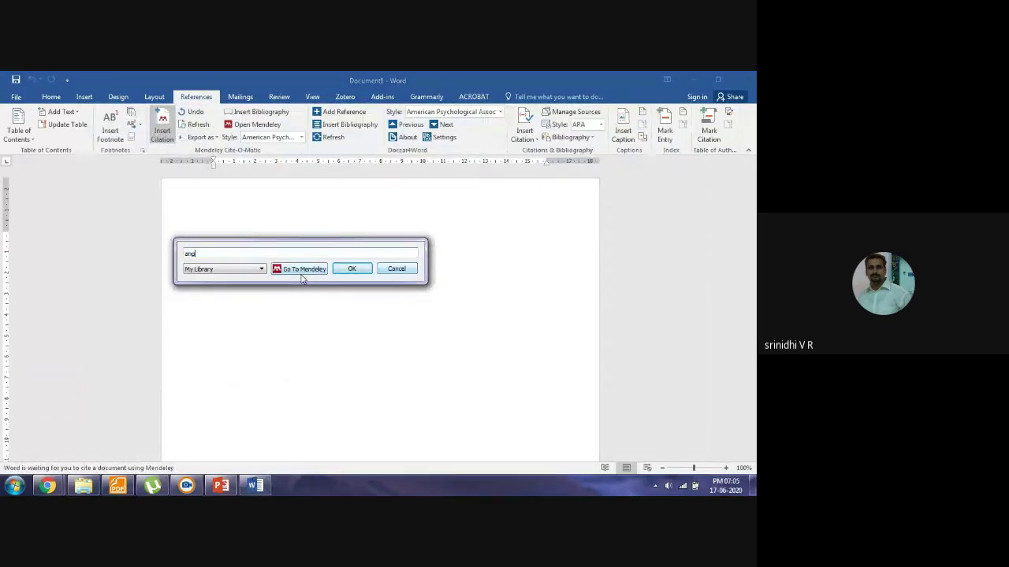
click(221, 487)
click(254, 486)
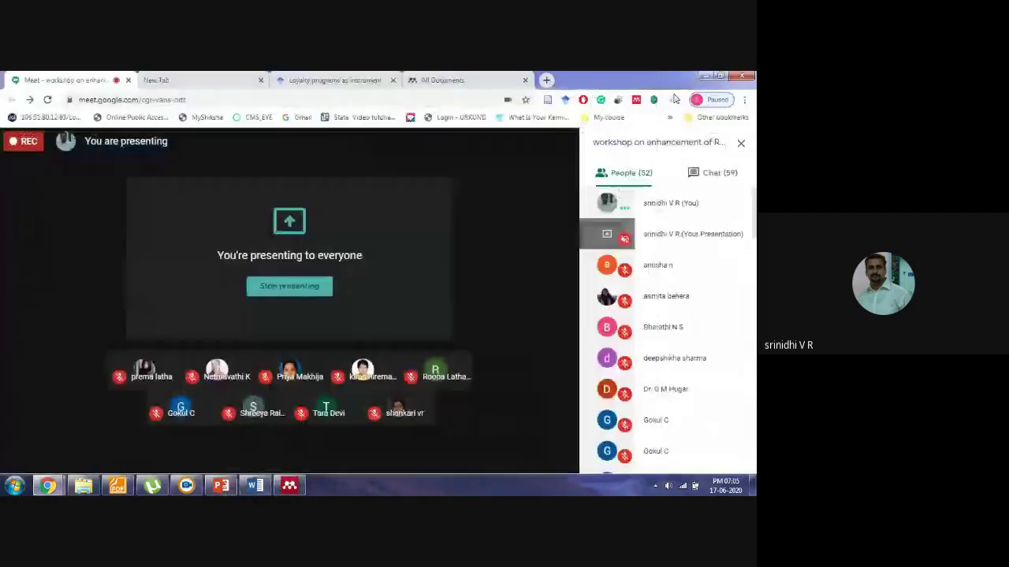
Step: Clear the open windows off the desktop and check the synchronisation progress in Mendeley Desktop
click(692, 79)
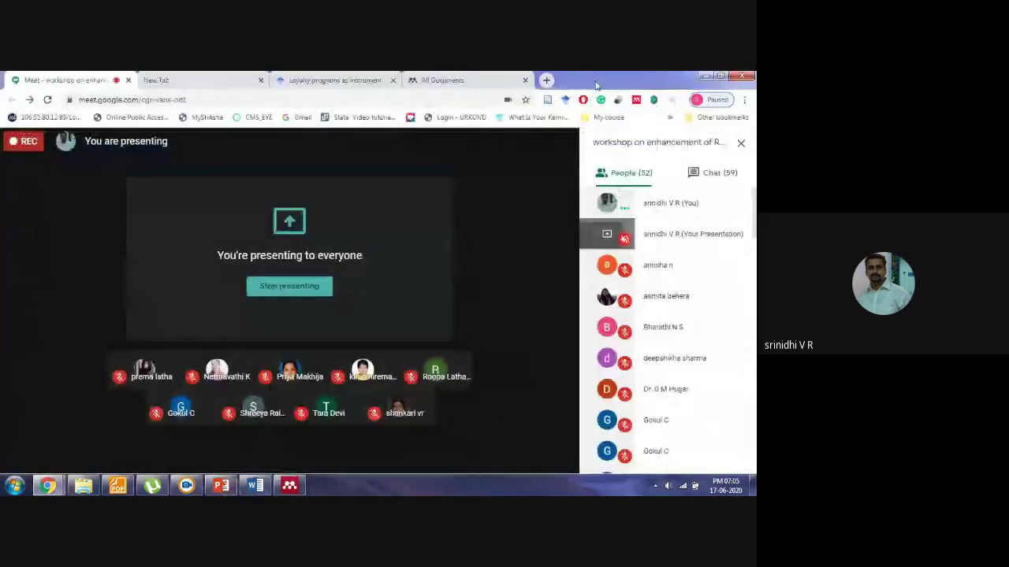
click(702, 75)
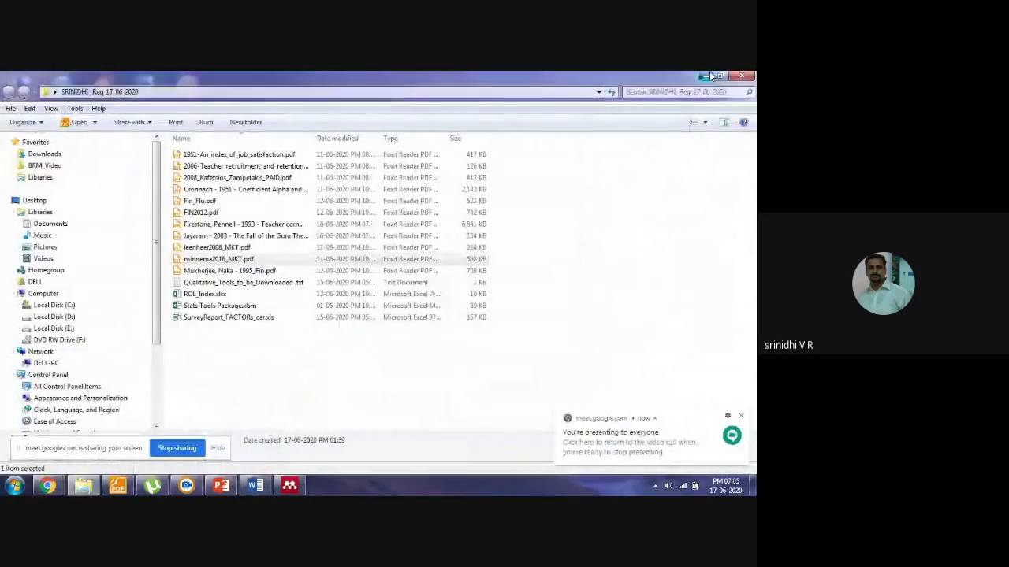
click(707, 76)
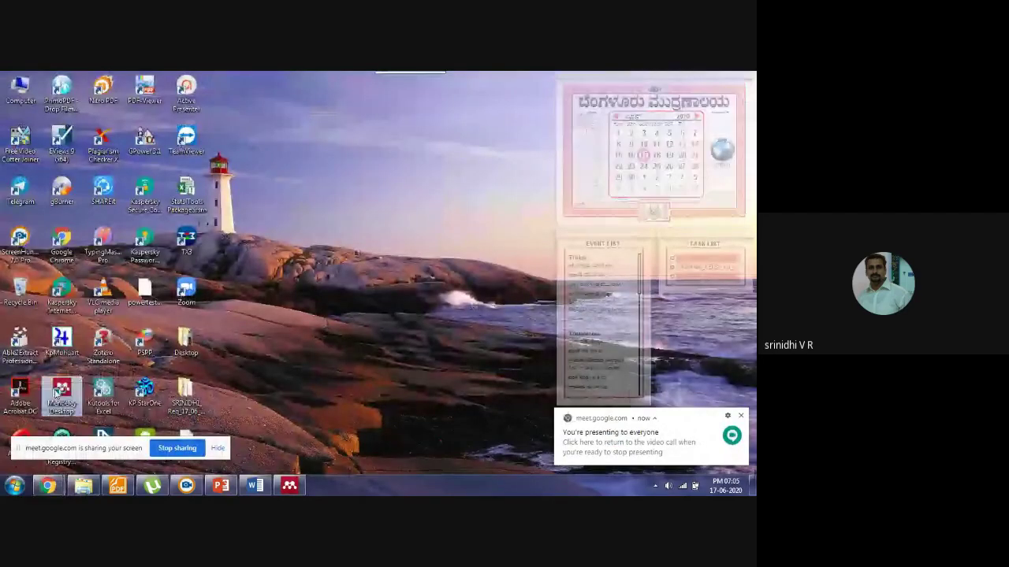
double_click(55, 391)
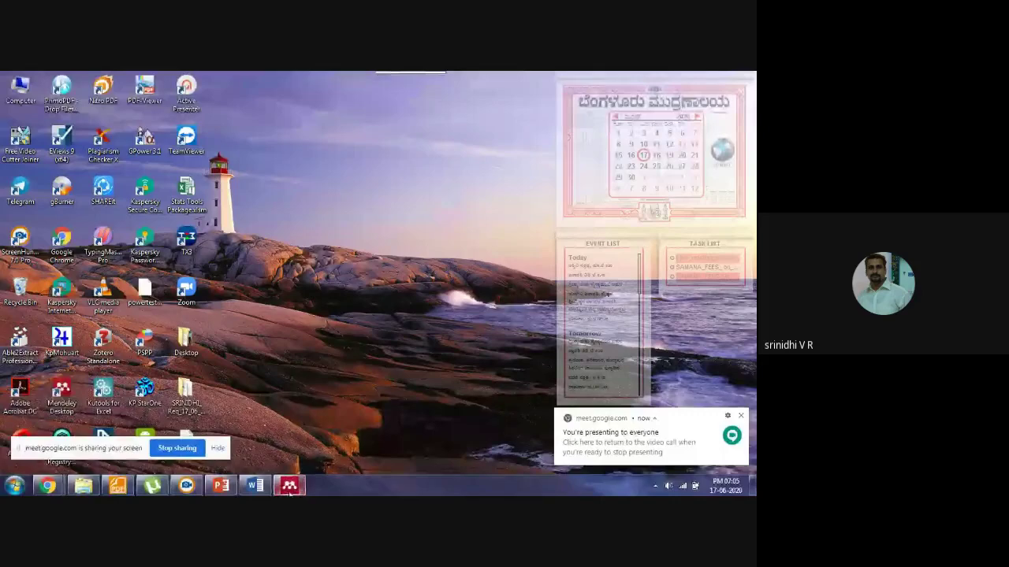
mouse_move(290, 488)
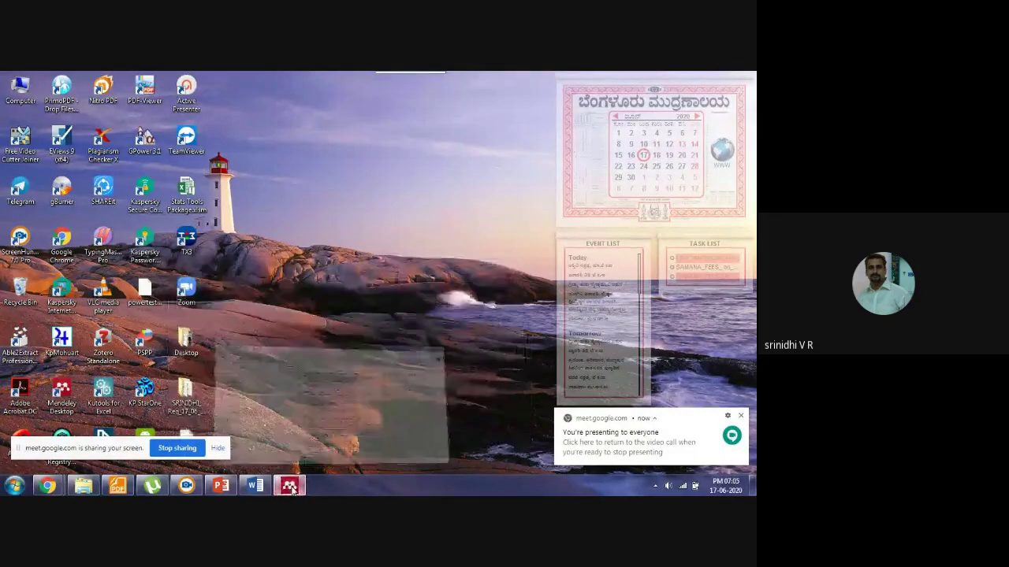
click(290, 488)
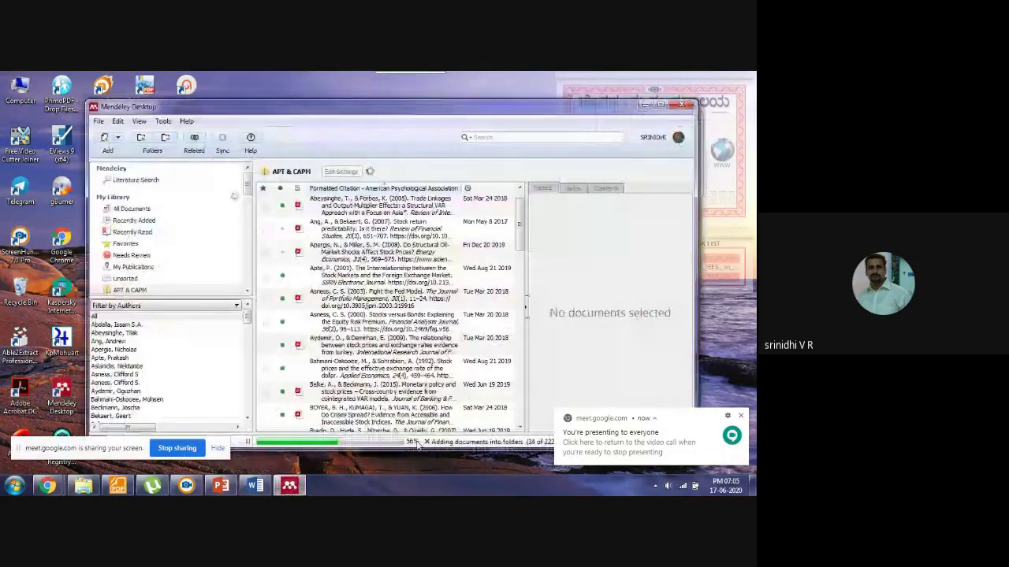
click(645, 105)
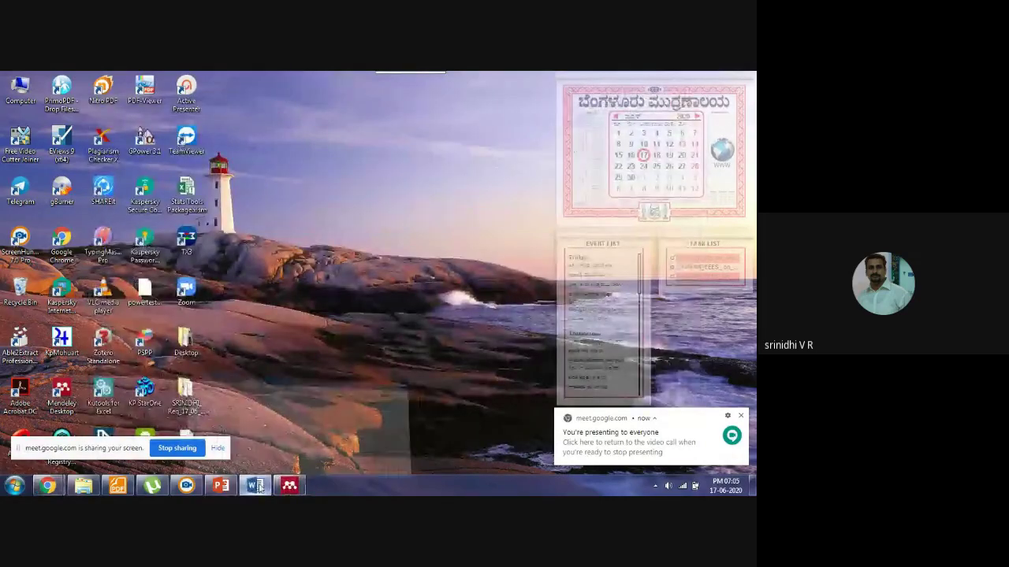
Step: Return to Word and retry the Mendeley citation search with a few letters of an author's name
click(258, 487)
click(163, 127)
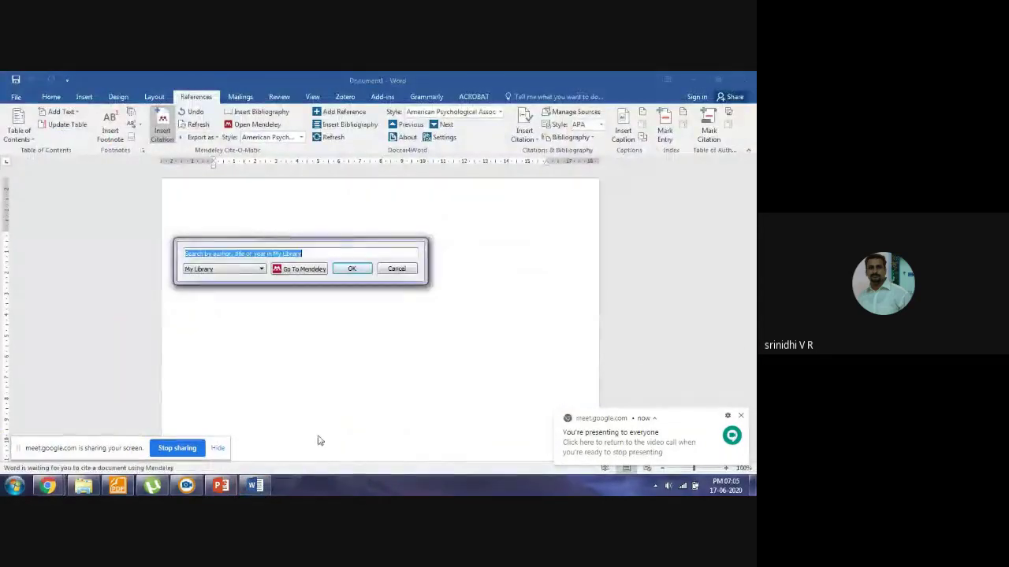
text(and)
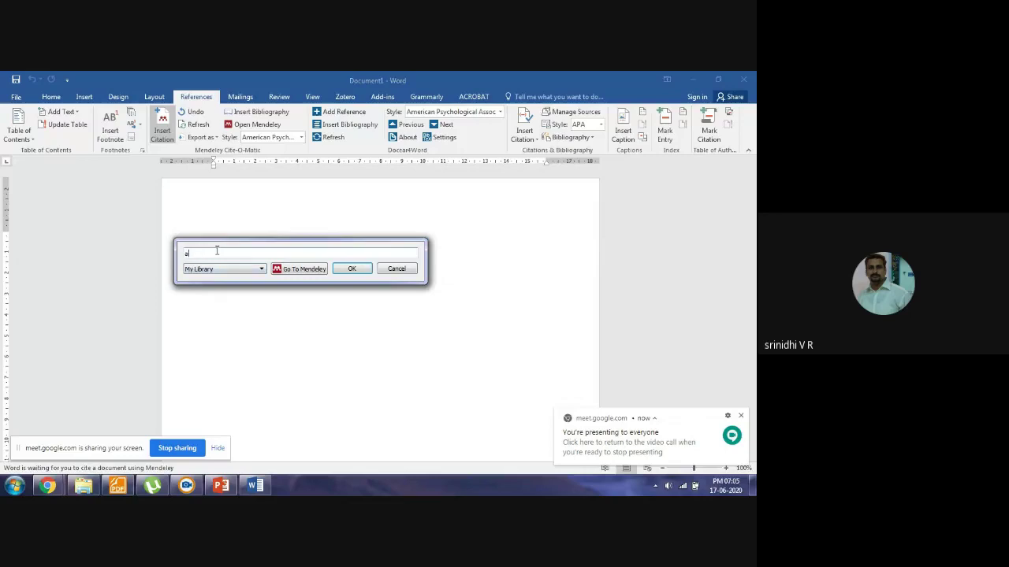
click(228, 488)
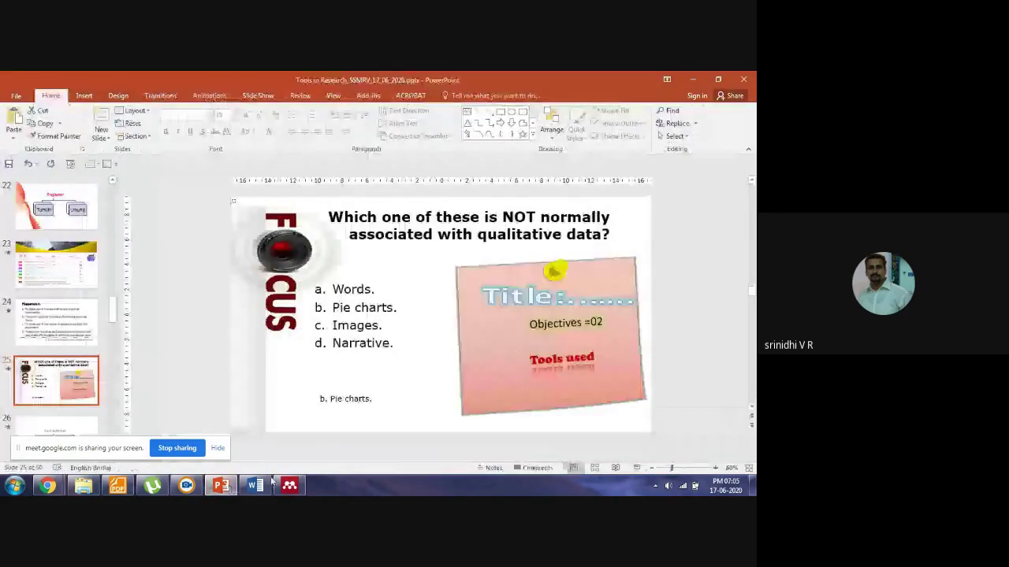
Step: Open the paper "Trade Linkages and Output-Multiplier Effects" in Mendeley, copy its first author's surname and return to Word
click(289, 485)
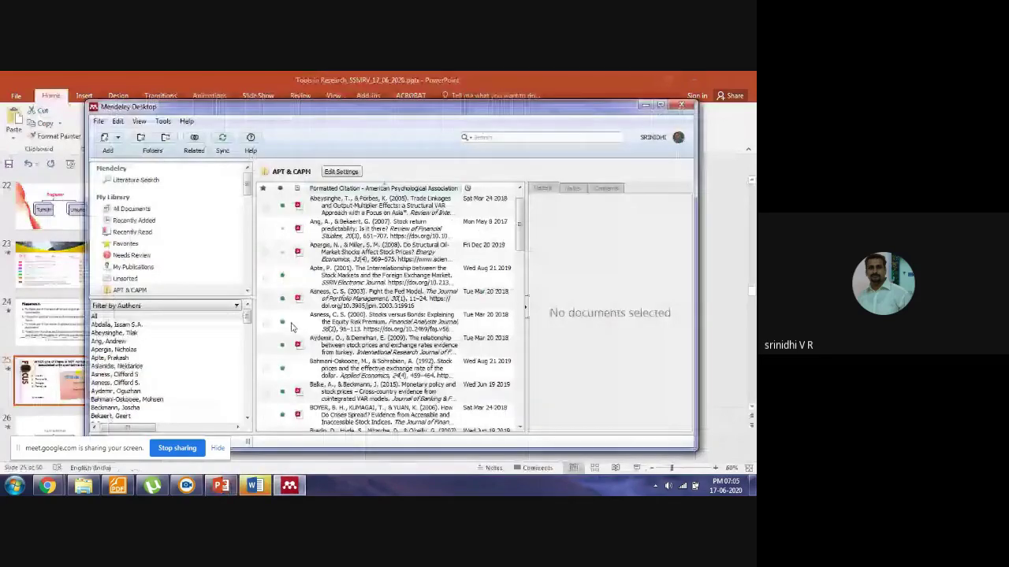
double_click(378, 206)
click(583, 304)
key(ctrl+c)
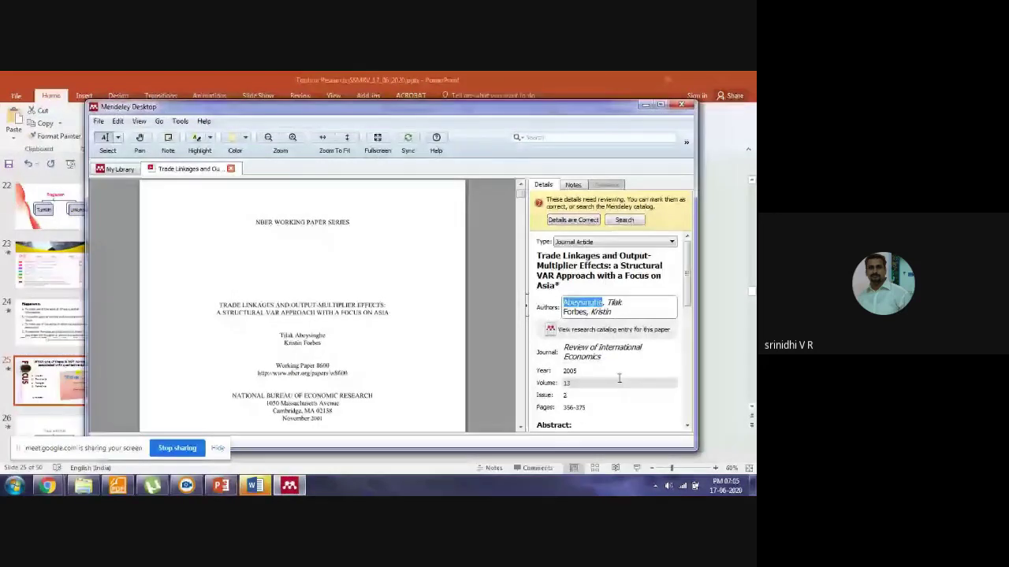
click(644, 105)
key(alt+Tab)
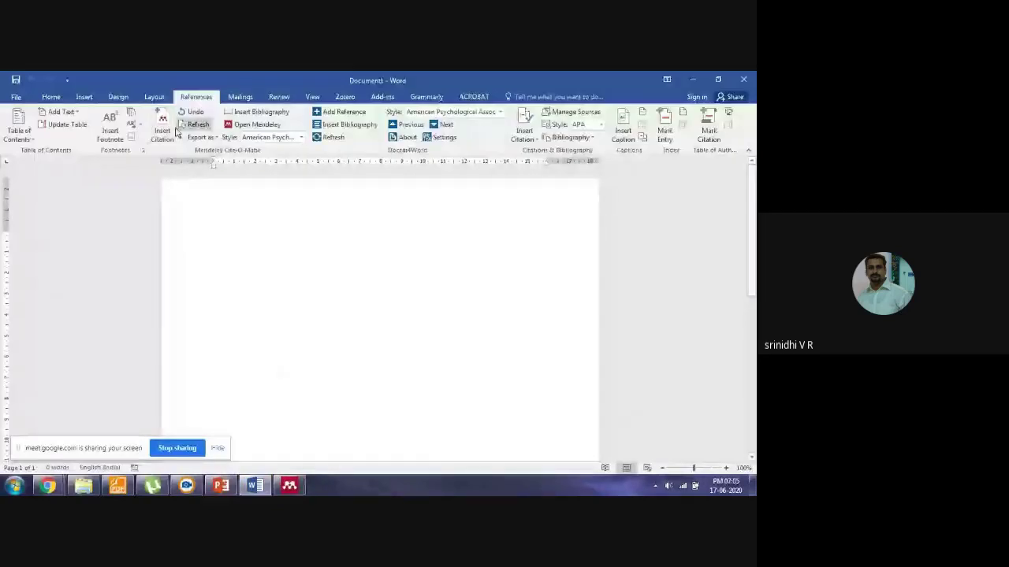
Step: Start a Mendeley citation, search with the copied surname and choose the 2005 "Trade Linkages and Output-Multiplier Effects" paper
click(163, 136)
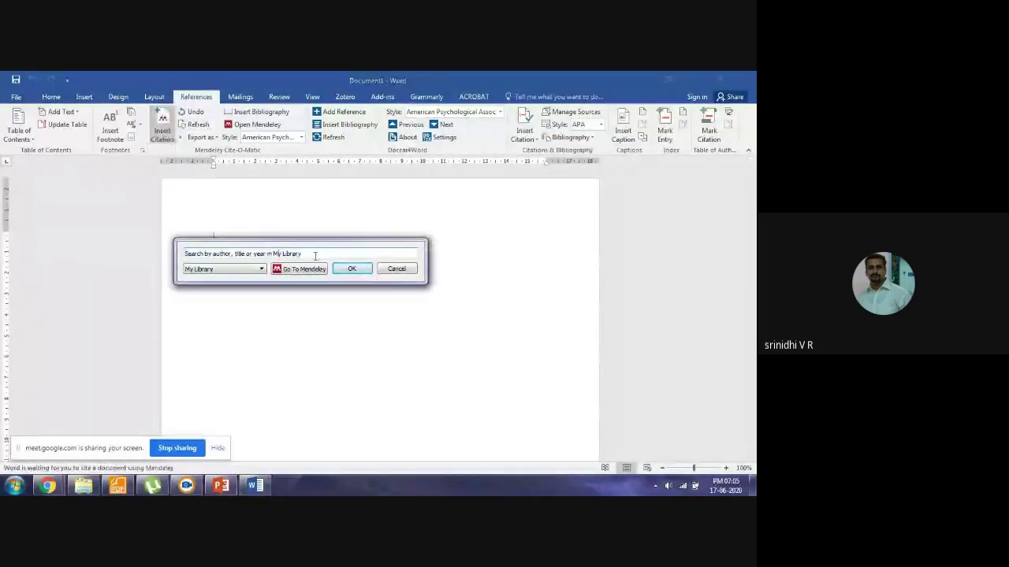
drag(302, 254, 158, 286)
key(ctrl+v)
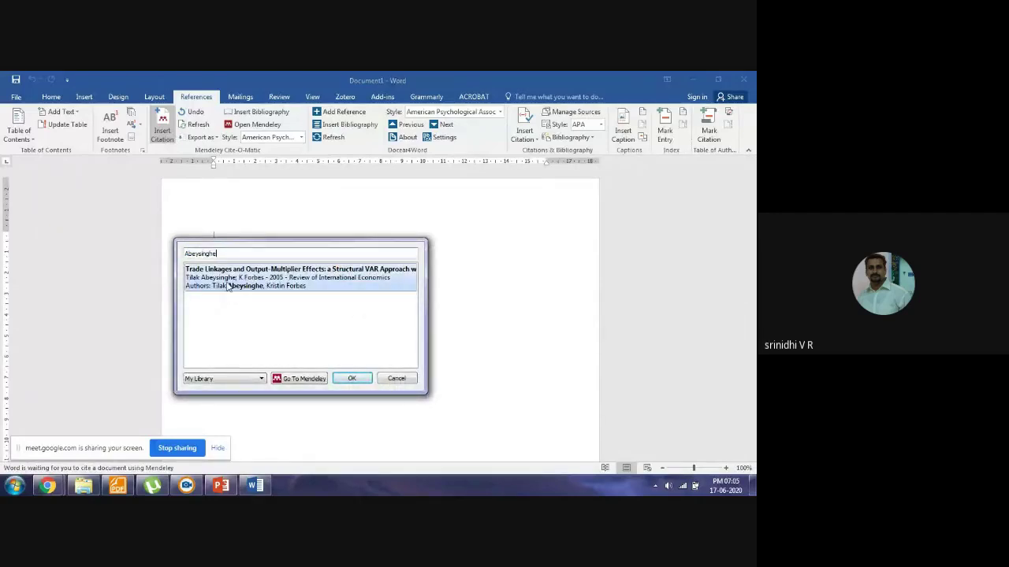
click(227, 287)
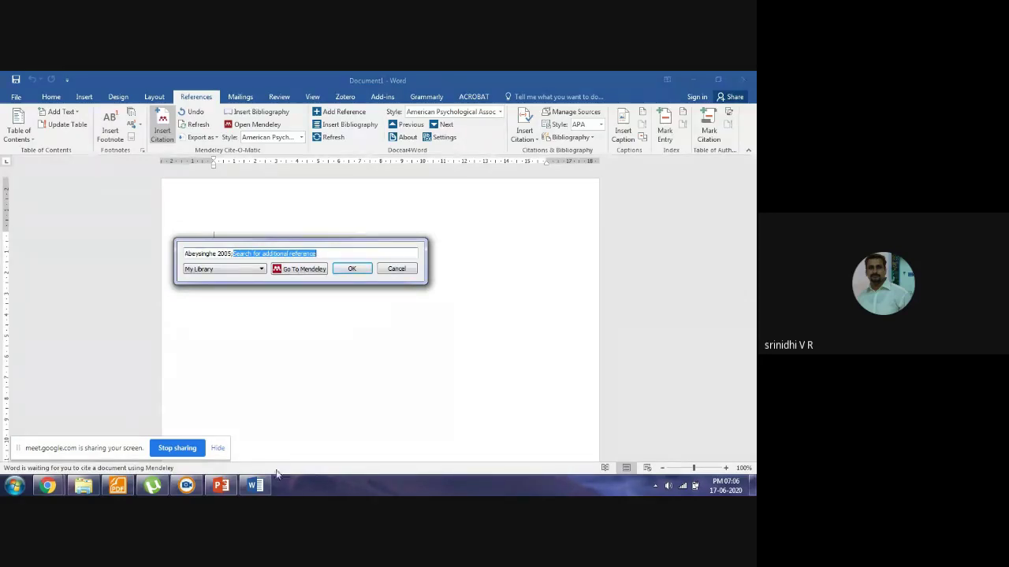
Step: Try an author's name as an additional reference, and leave the citation search with the 2005 paper cited in the document
mouse_move(255, 486)
text(ra)
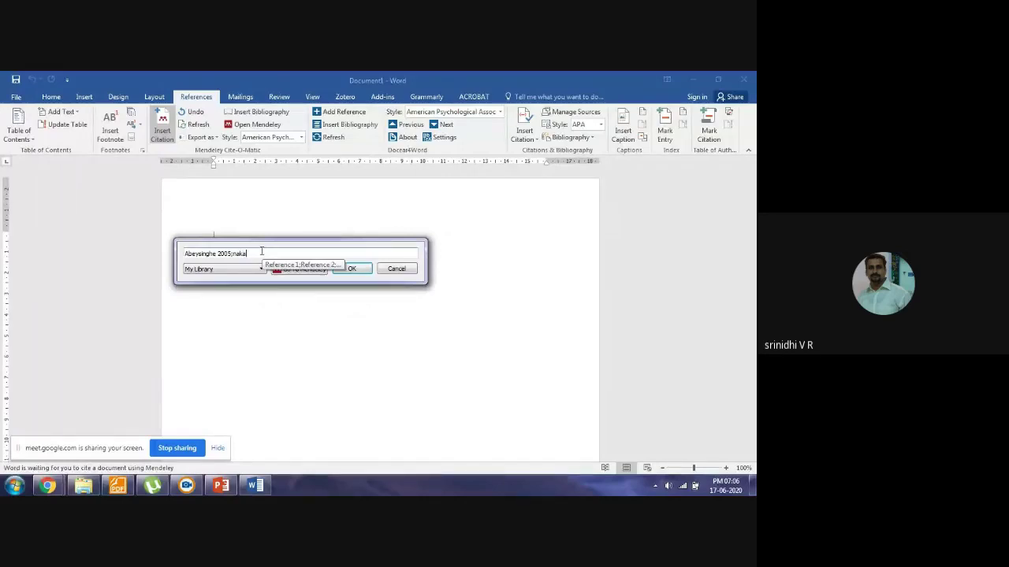
click(219, 488)
click(254, 485)
click(289, 486)
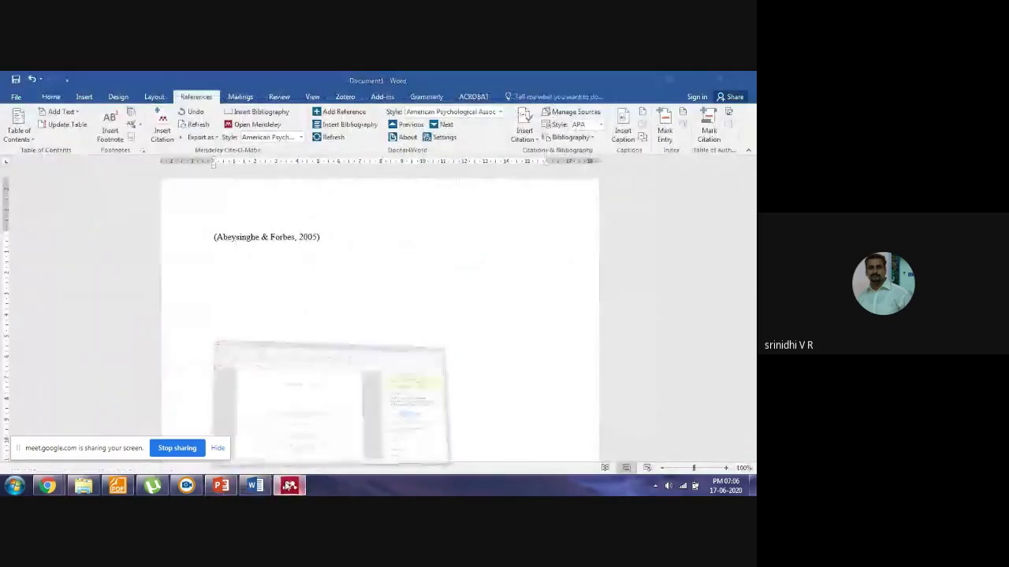
click(289, 486)
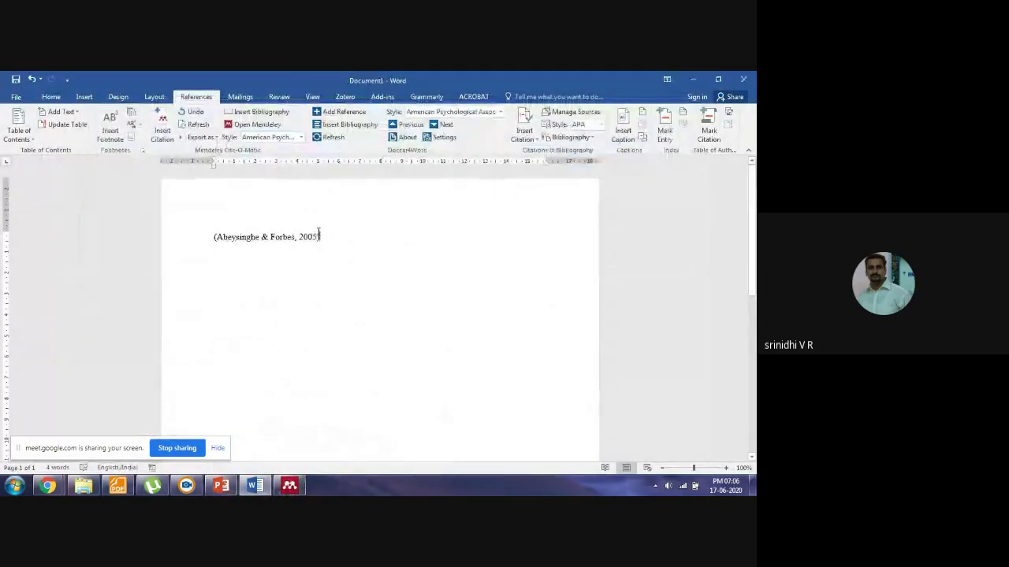
Step: In Mendeley's library, select "Do Structural Oil-Market Shocks Affect Stock Prices?" and copy its first author's surname from the details
click(290, 487)
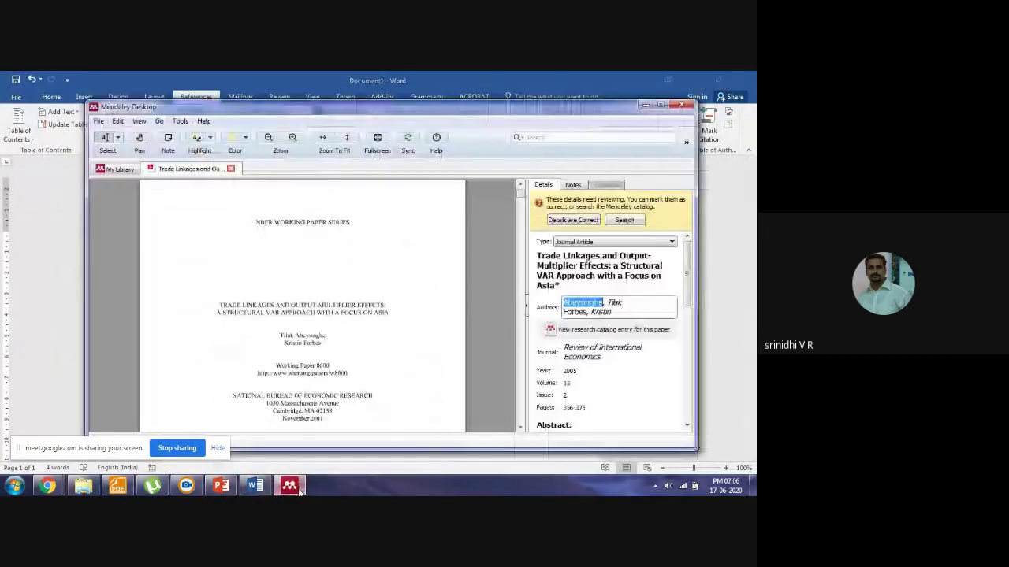
click(118, 168)
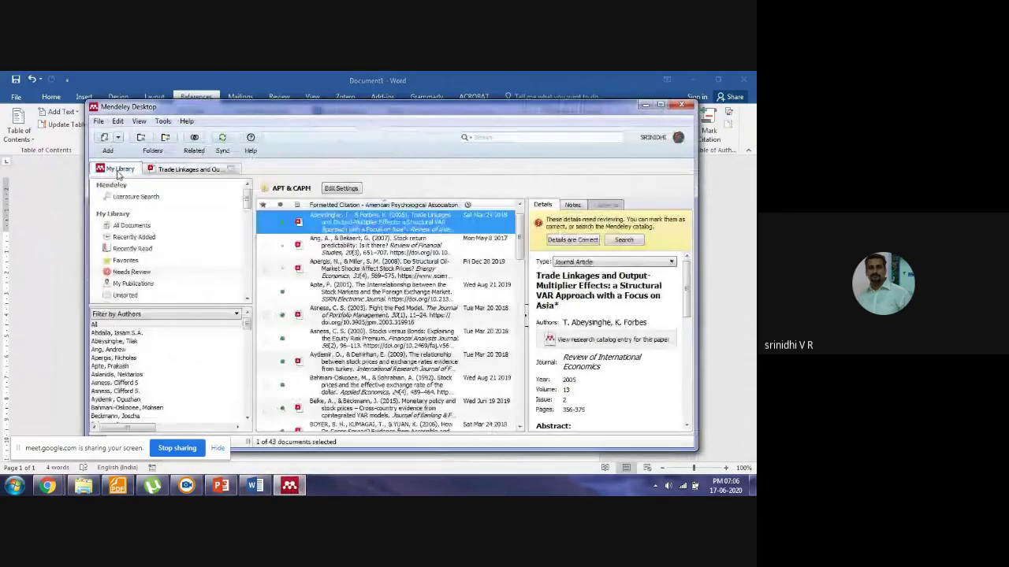
click(334, 275)
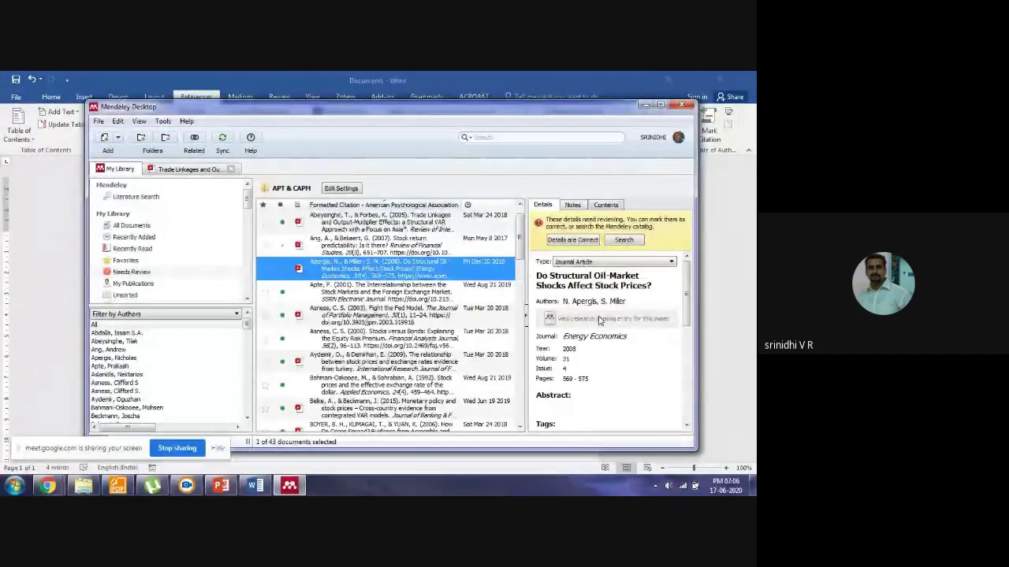
click(567, 307)
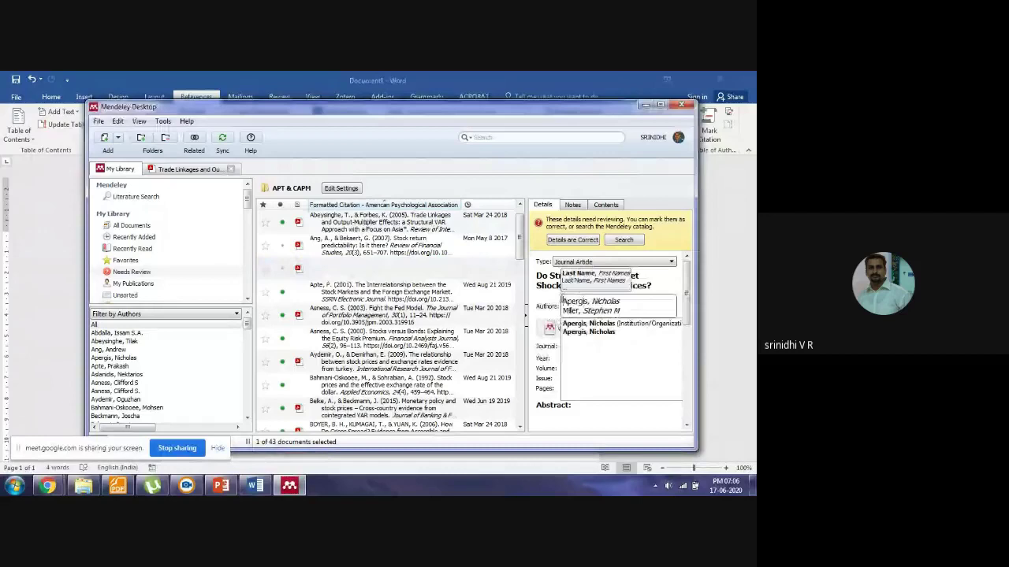
click(575, 302)
double_click(574, 302)
key(ctrl+c)
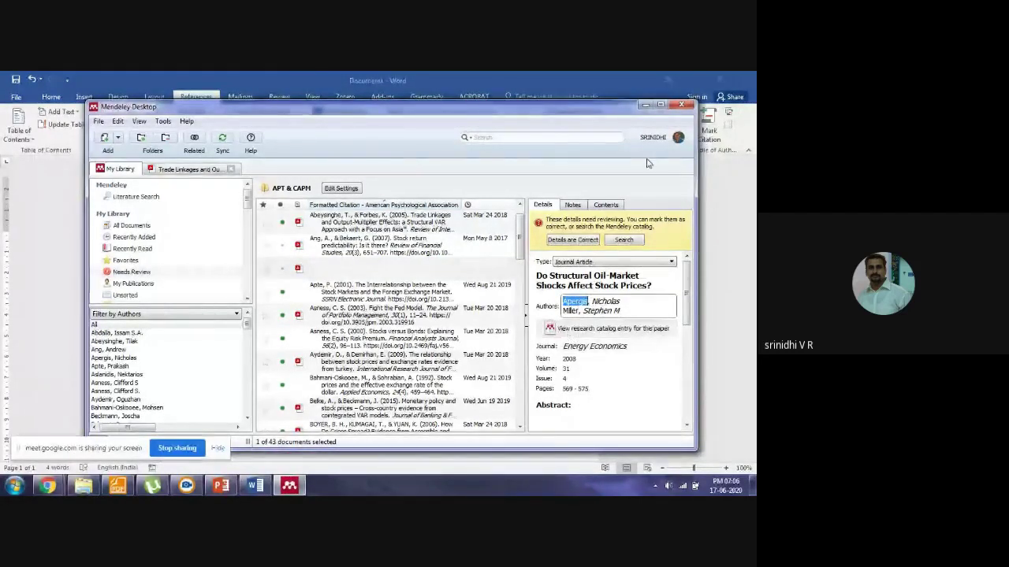
Step: Return to Word, start a Mendeley citation with the copied surname and choose the 2008 "Do Structural Oil-Market Shocks Affect Stock Prices?" paper
click(644, 105)
click(163, 130)
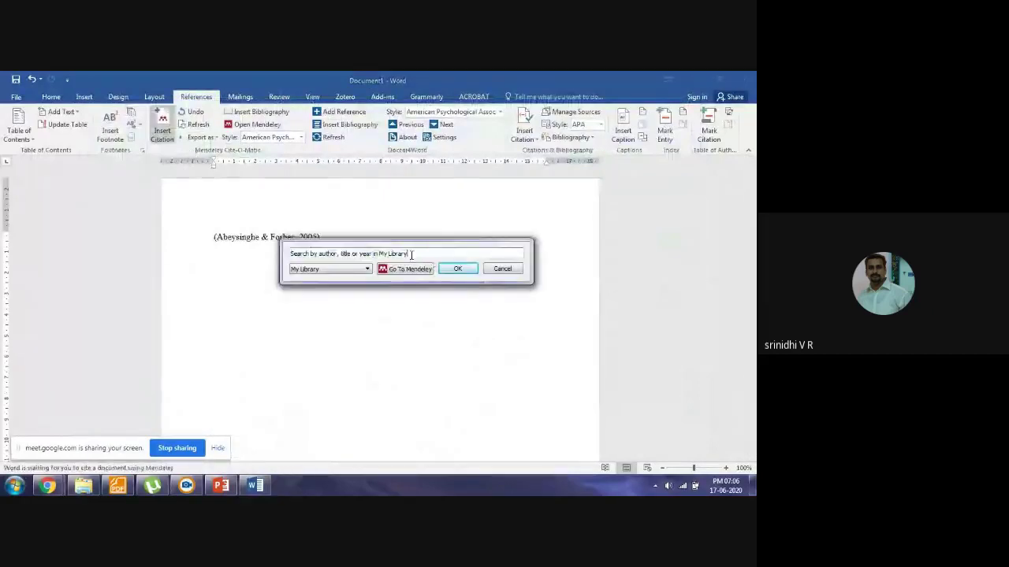
key(ctrl+v)
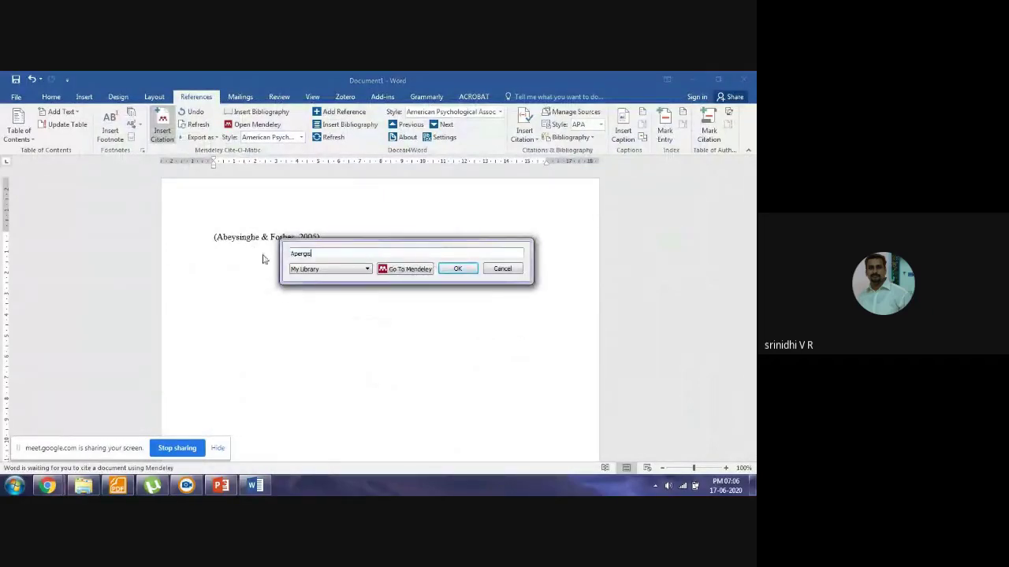
drag(327, 246, 325, 280)
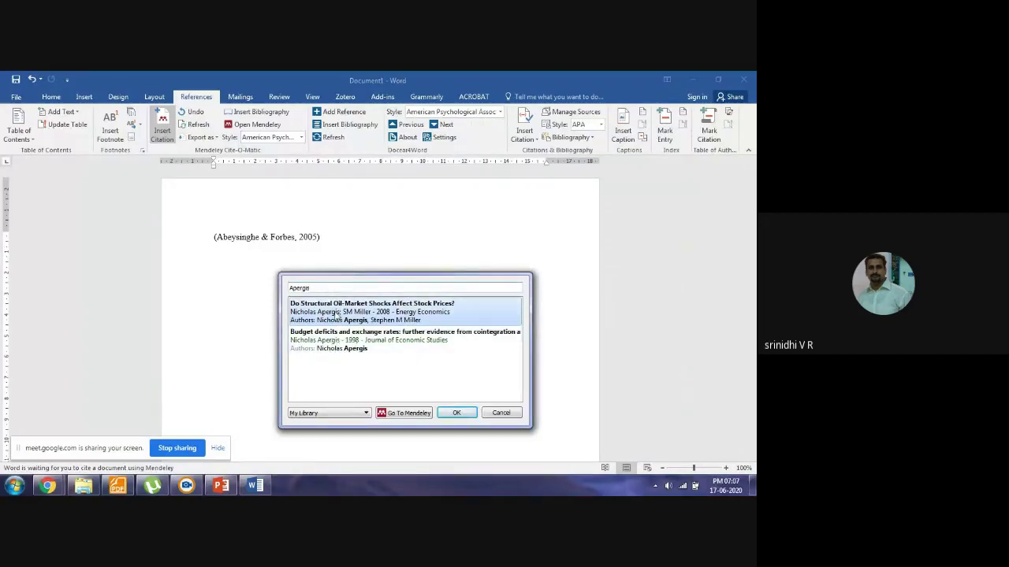
click(336, 315)
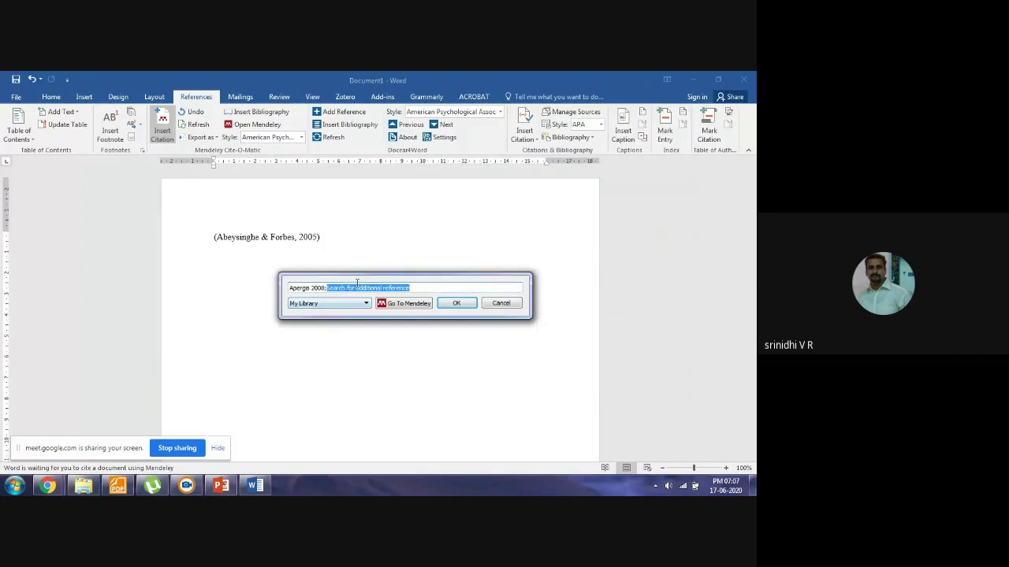
Step: Try another author's surname as an additional reference and insert the citation for the 2008 paper into the document
text(a)
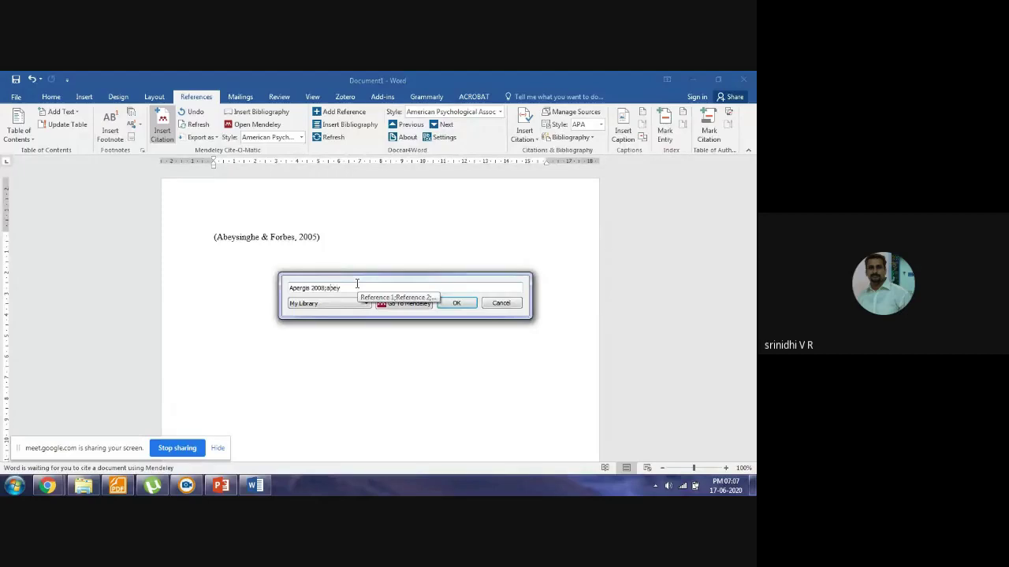
text(beysing)
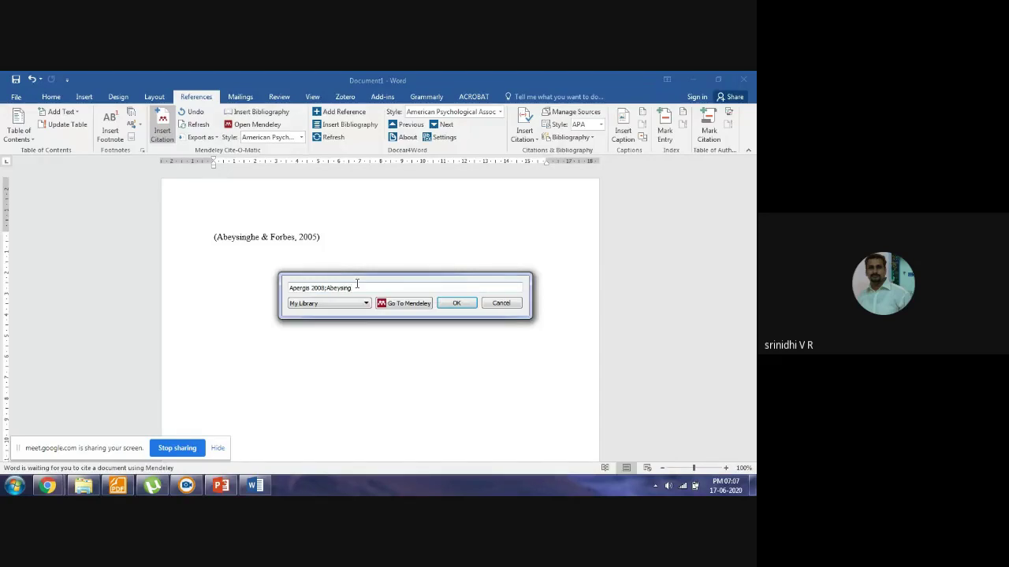
key(Return)
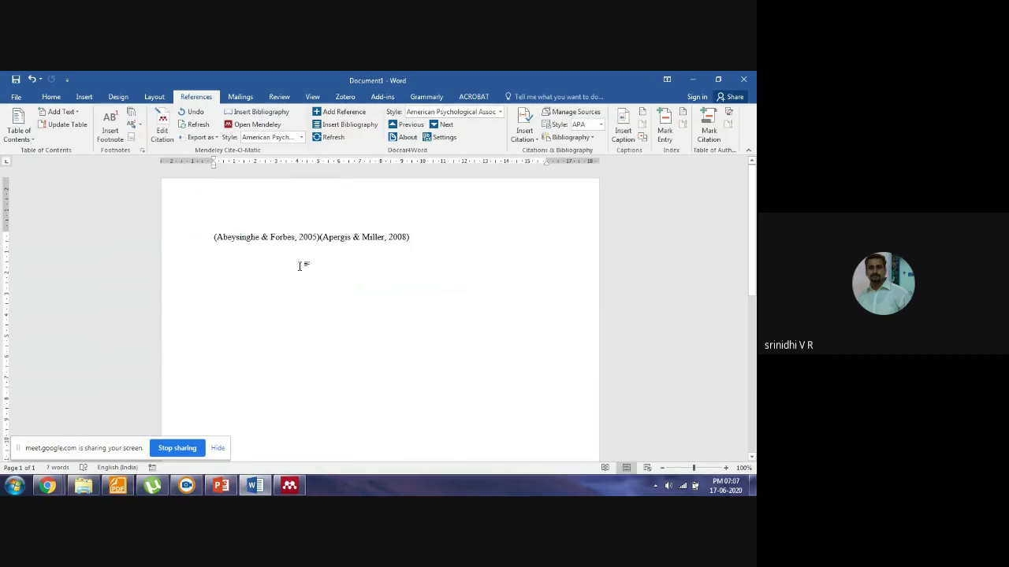
Step: Put the 2008 citation on its own line below the 2005 one and add three line breaks after it
click(319, 237)
key(Return)
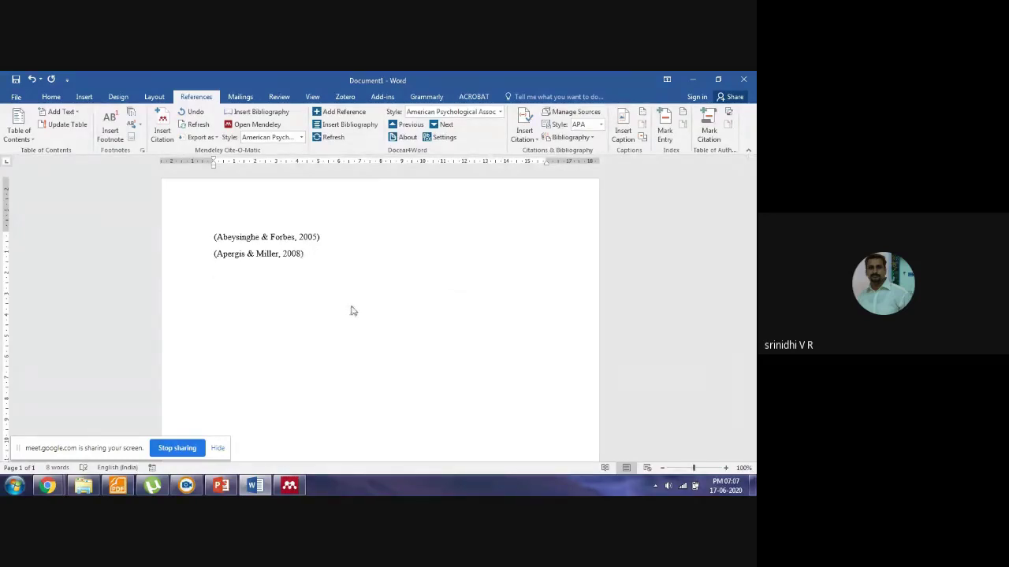
key(Return)
key(Return)
key(Return)
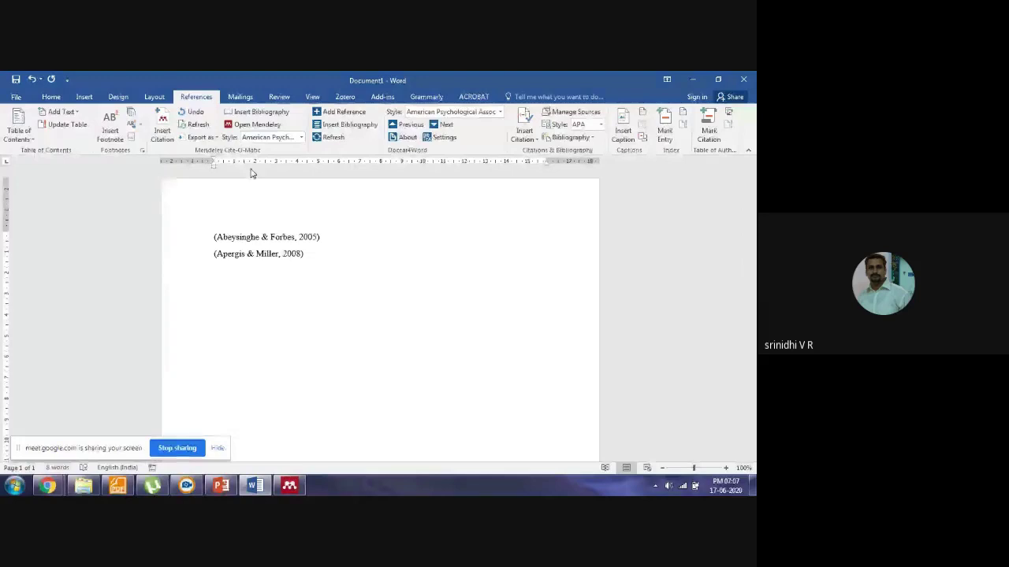
Step: Set the Mendeley citation style to American Psychological Association 7th edition and insert the bibliography below the citations
click(301, 137)
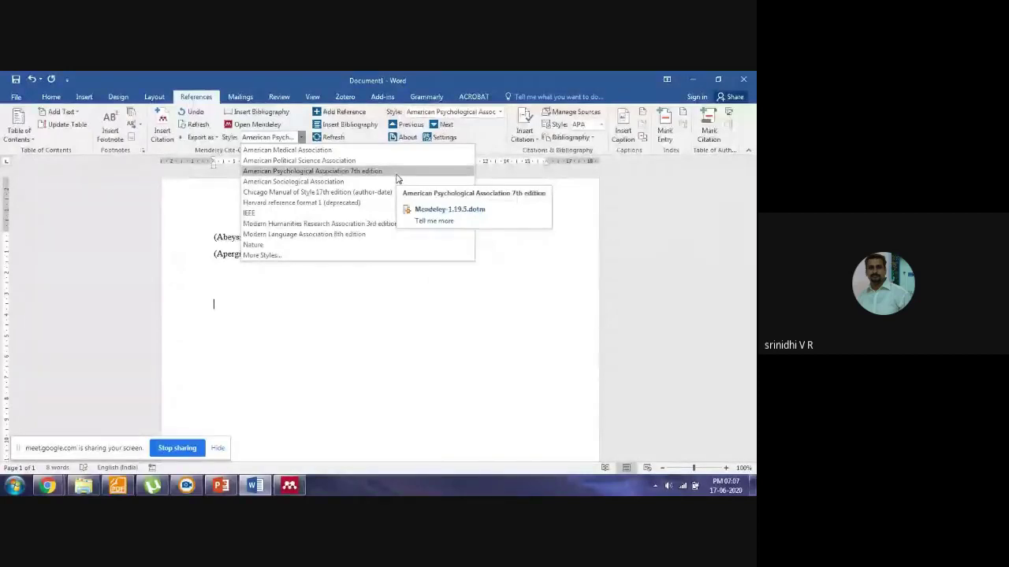
click(398, 172)
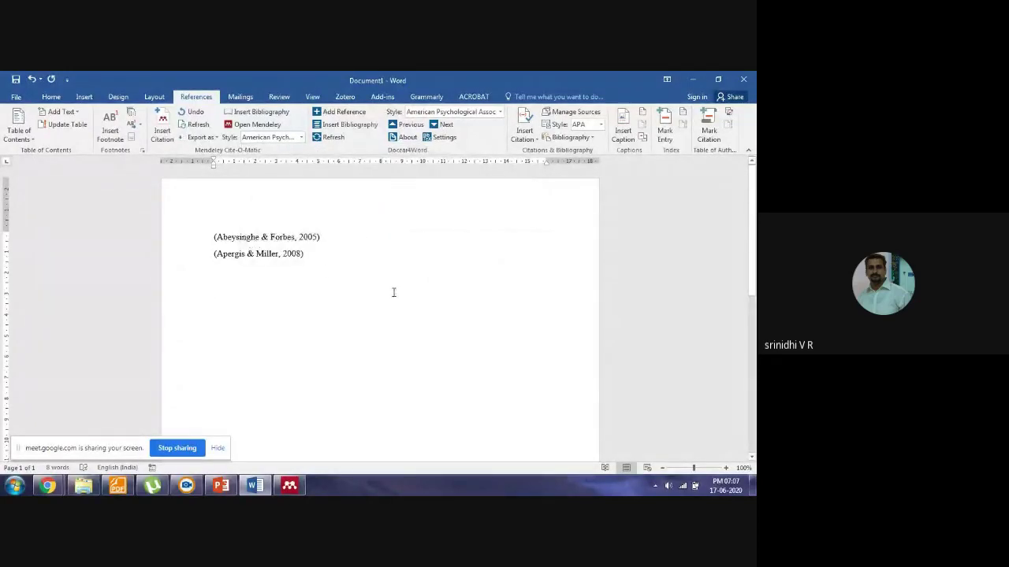
click(255, 114)
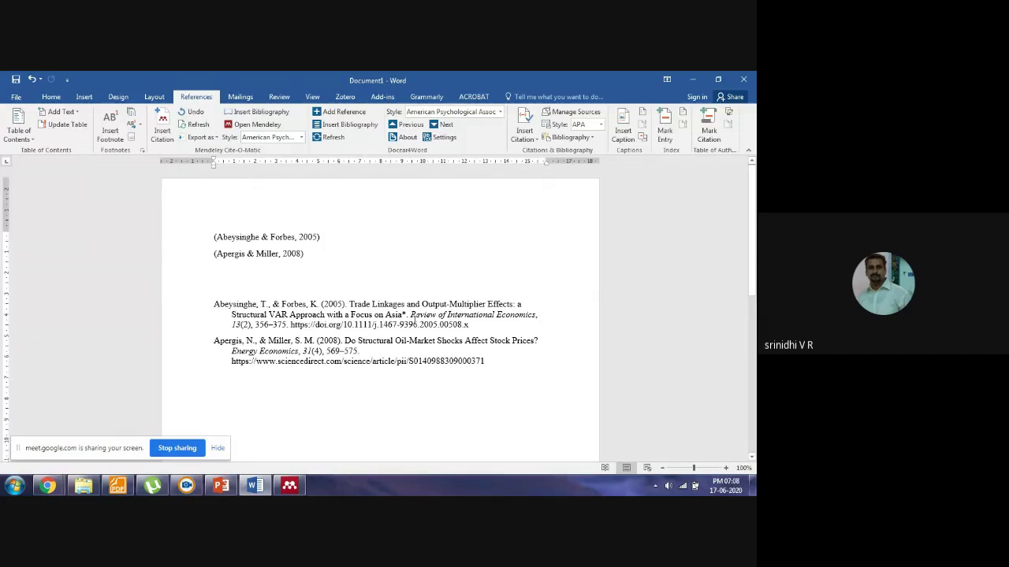
Step: Examine the inserted bibliography entries and compare them with the 2008 paper's details in Mendeley, ending back in Word
drag(416, 325, 472, 310)
click(471, 309)
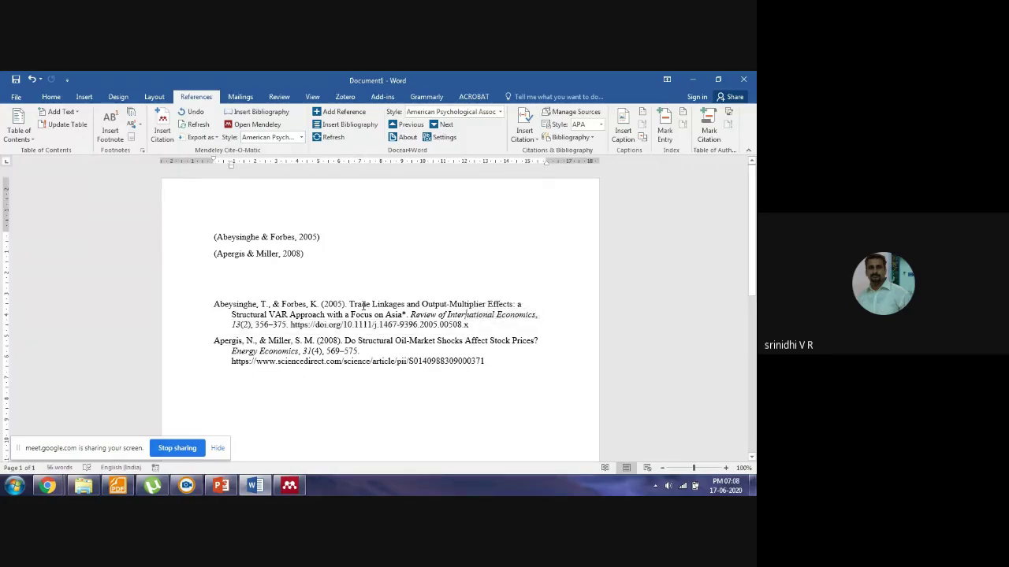
click(289, 486)
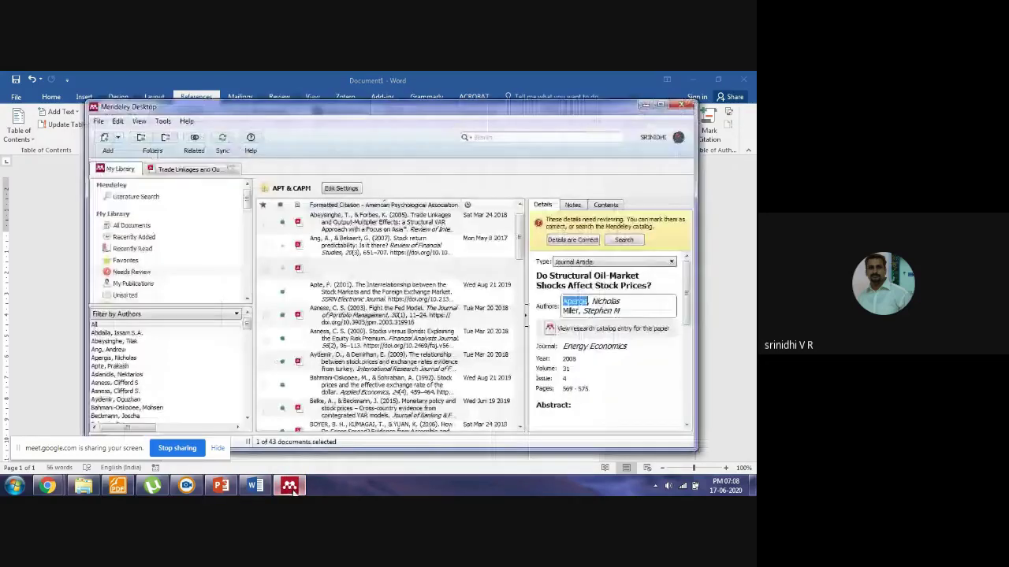
click(644, 106)
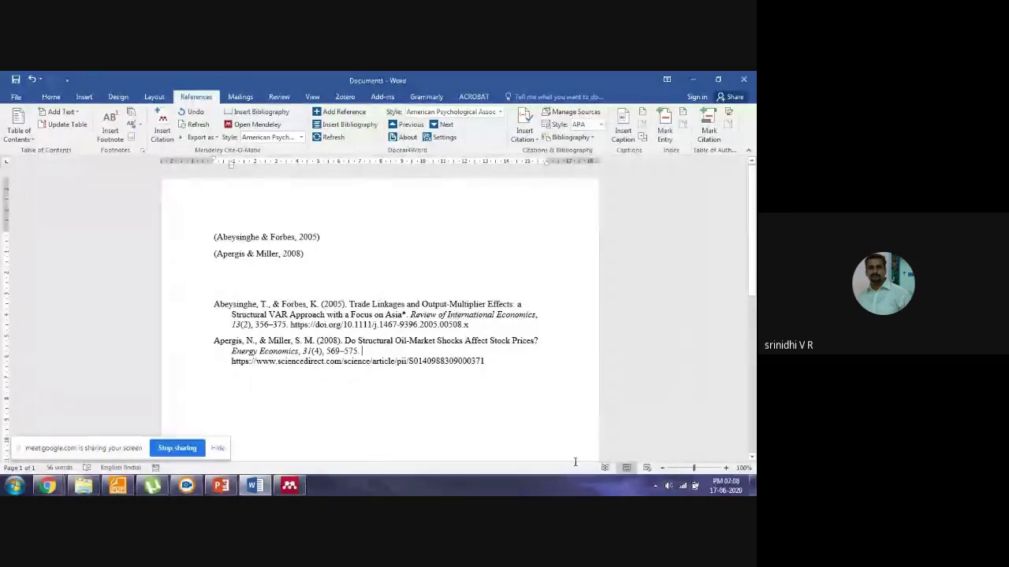
click(300, 490)
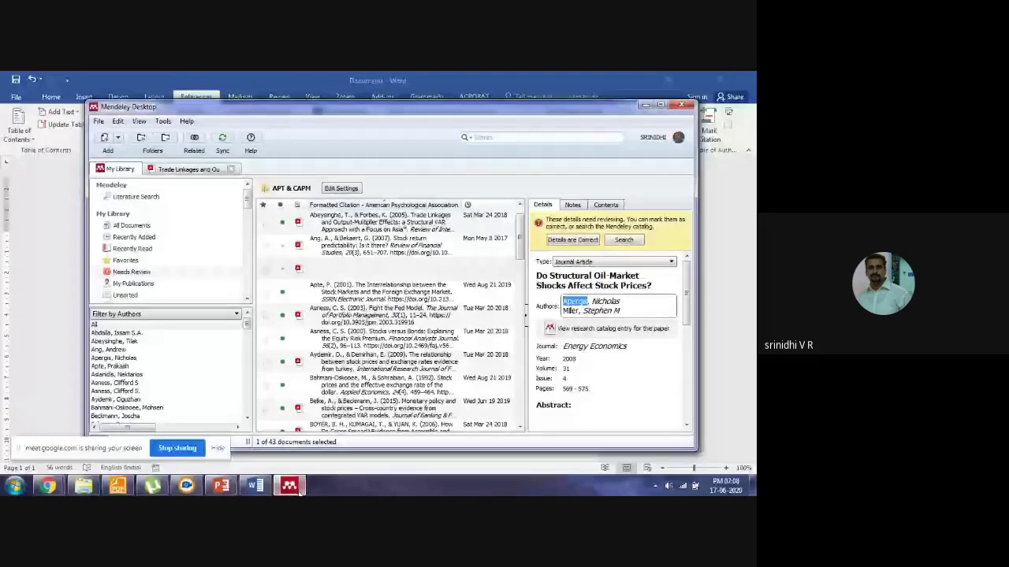
click(300, 490)
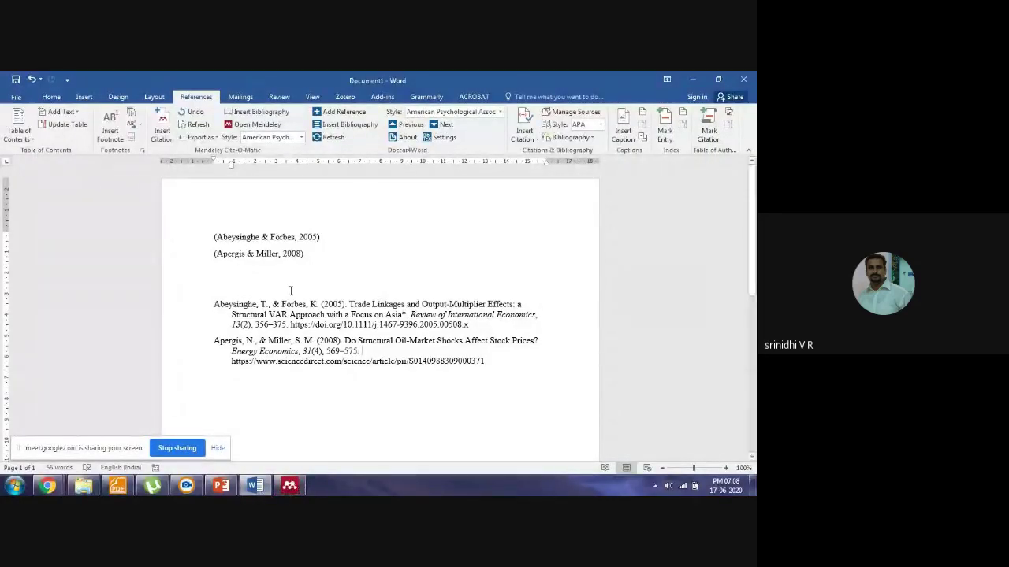
Step: Switch to Mendeley to view its Word plugin option and the library, and return to the Word document
click(288, 489)
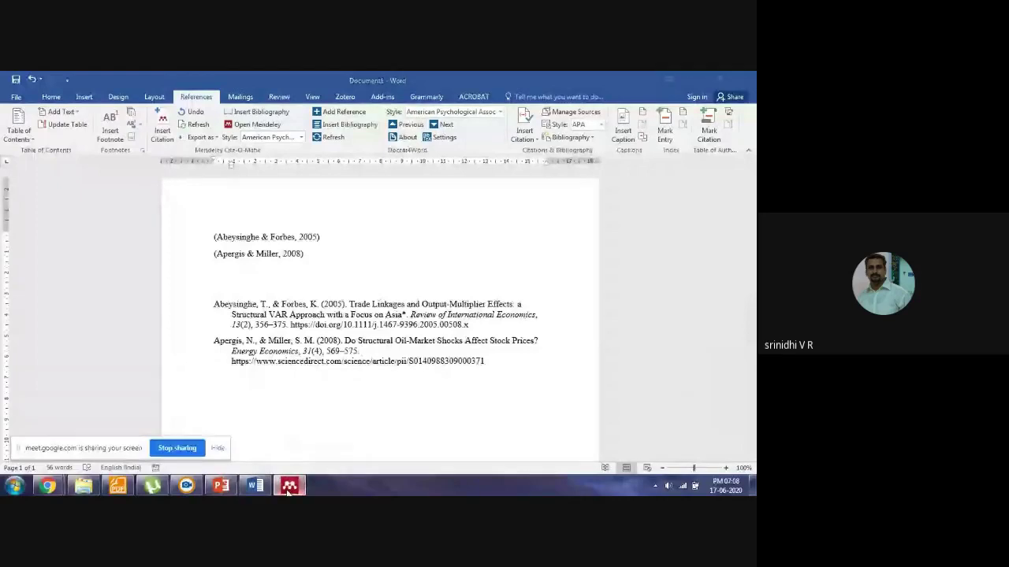
click(161, 121)
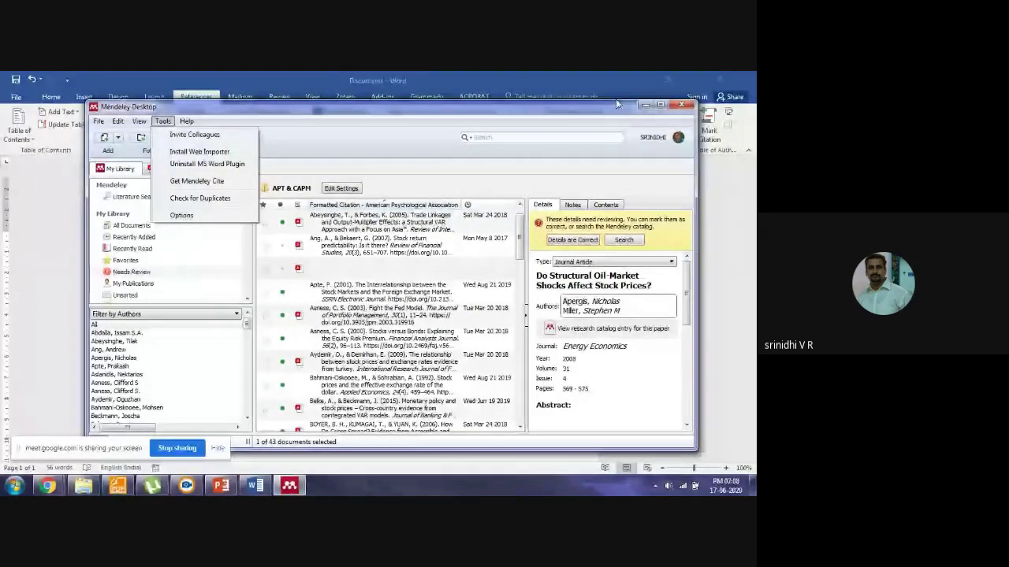
click(645, 105)
click(645, 105)
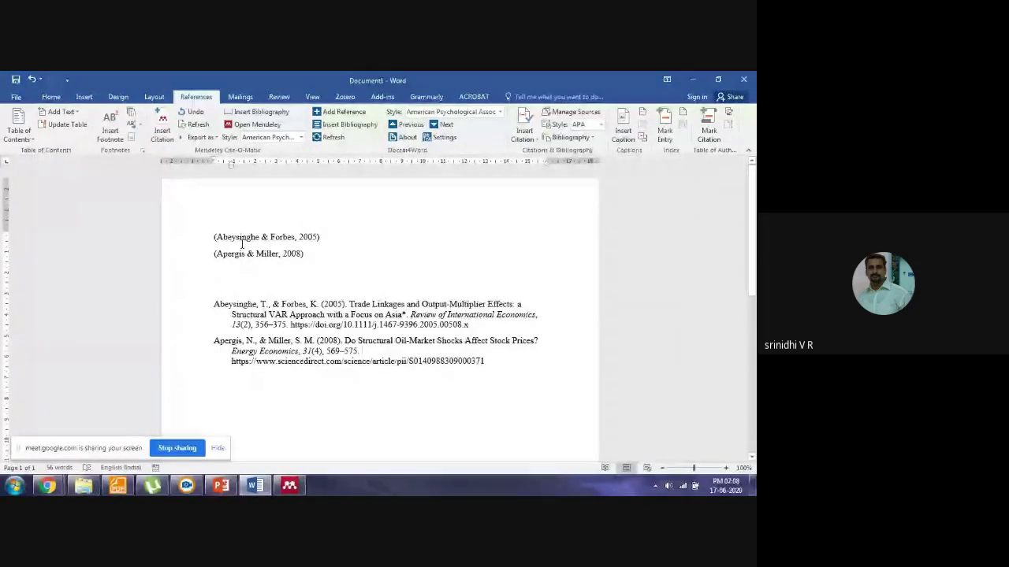
click(301, 490)
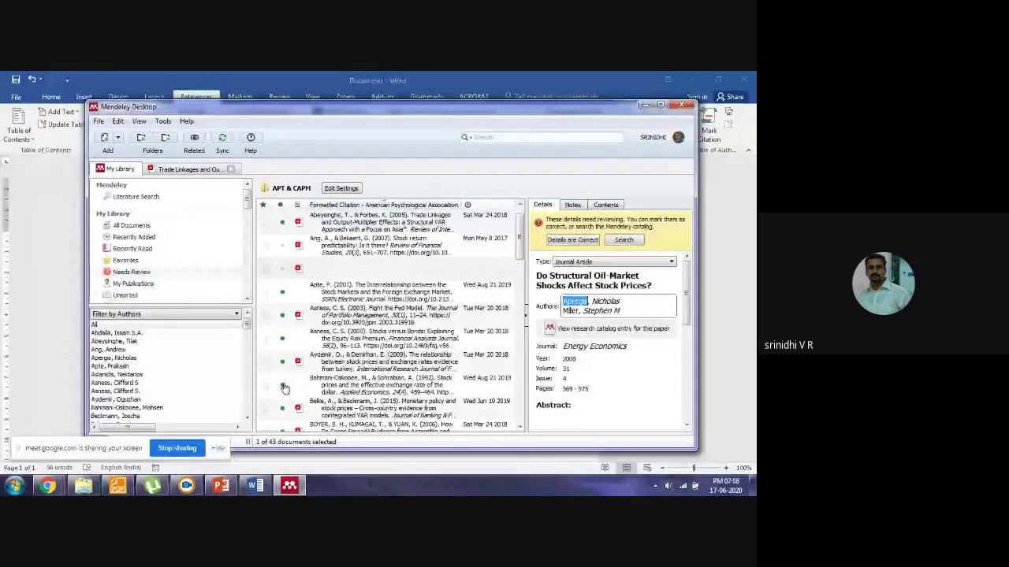
click(645, 105)
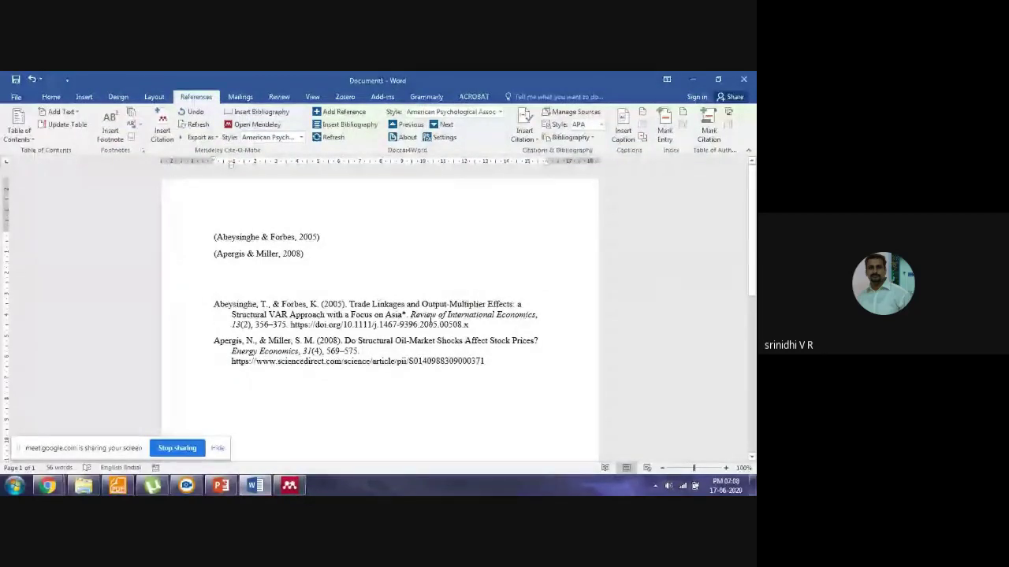
Step: Highlight both bibliography entries in Word, and look briefly at the PowerPoint presentation and Mendeley before returning to the document
drag(216, 305, 217, 381)
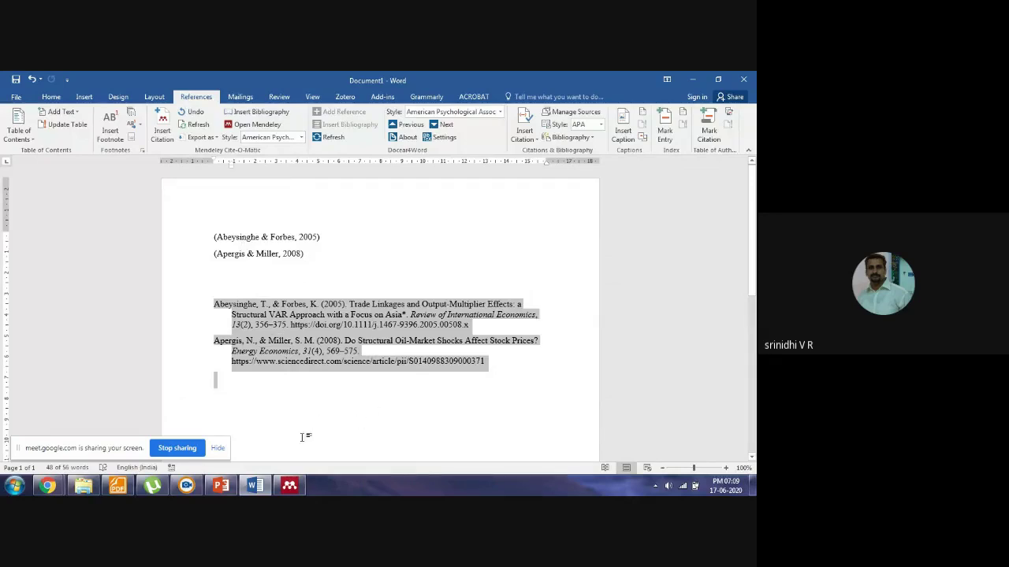
click(228, 489)
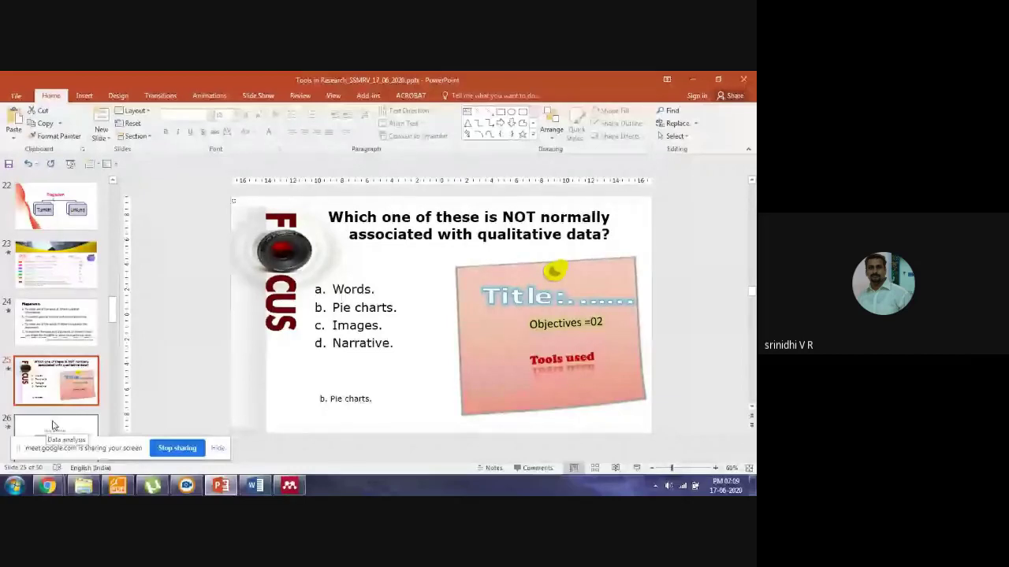
click(255, 486)
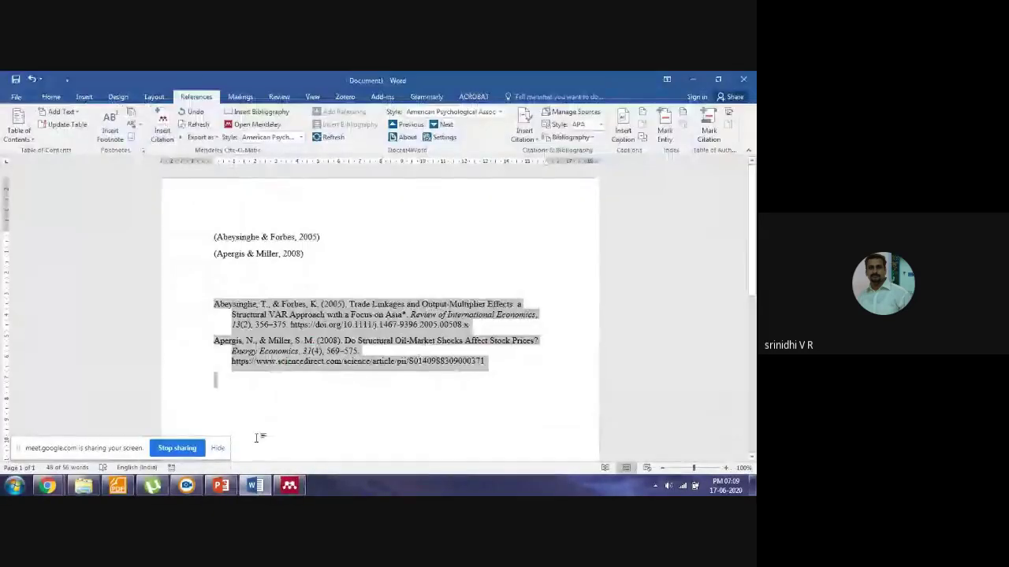
click(291, 488)
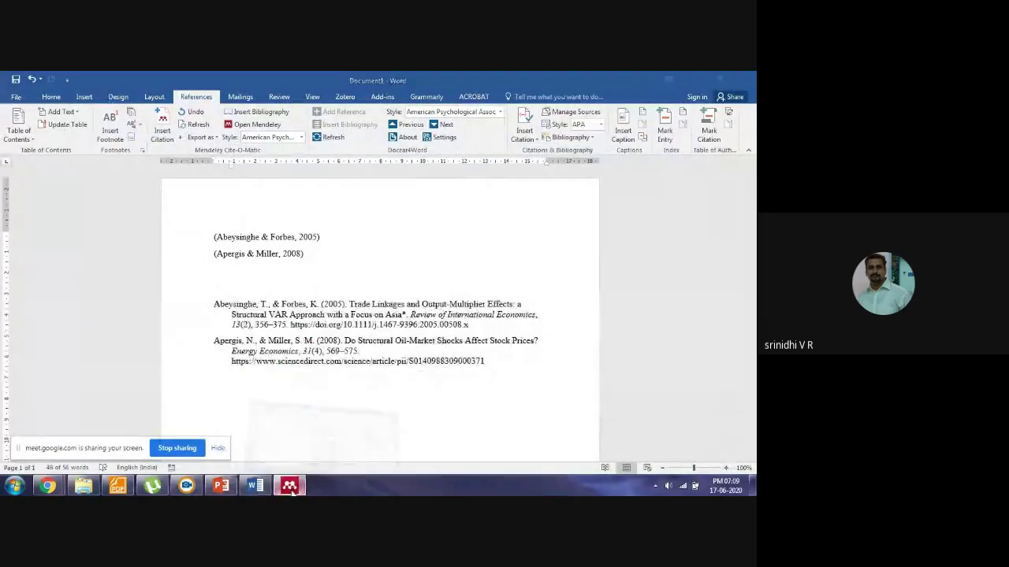
click(291, 487)
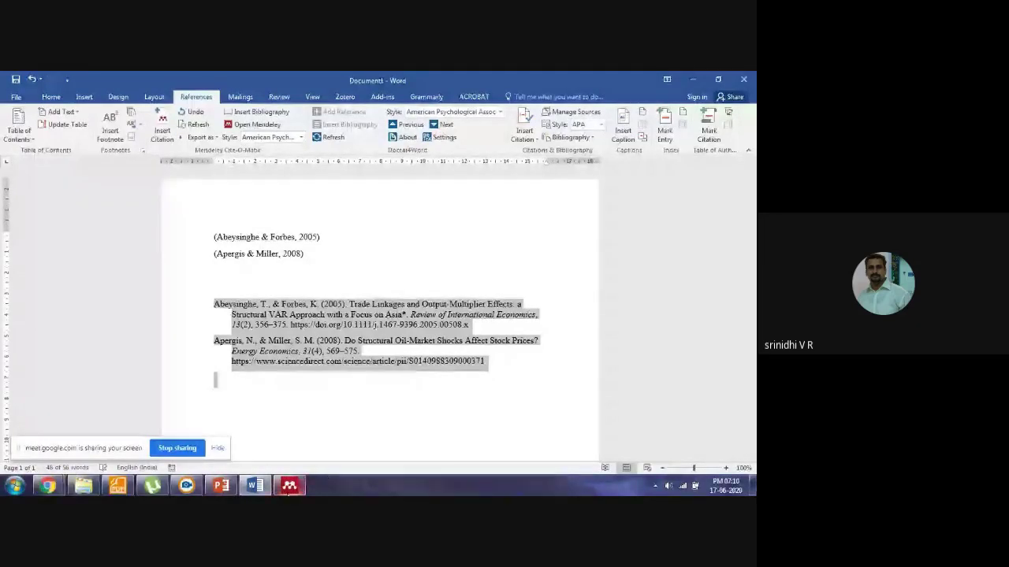
Step: Switch to the PowerPoint presentation, start the slide show from the current slide and advance to the "Data analysis" slide
click(223, 487)
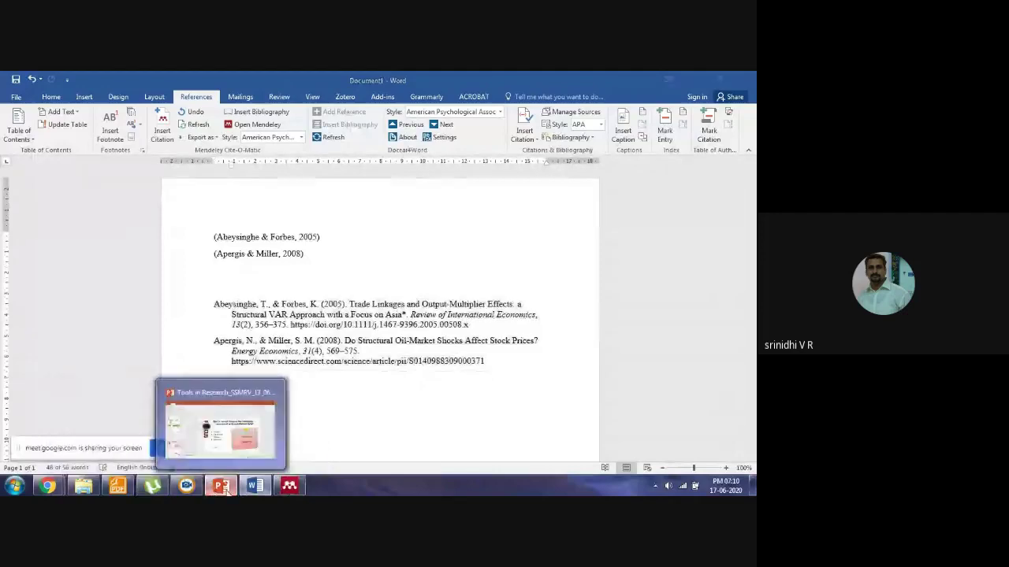
click(630, 469)
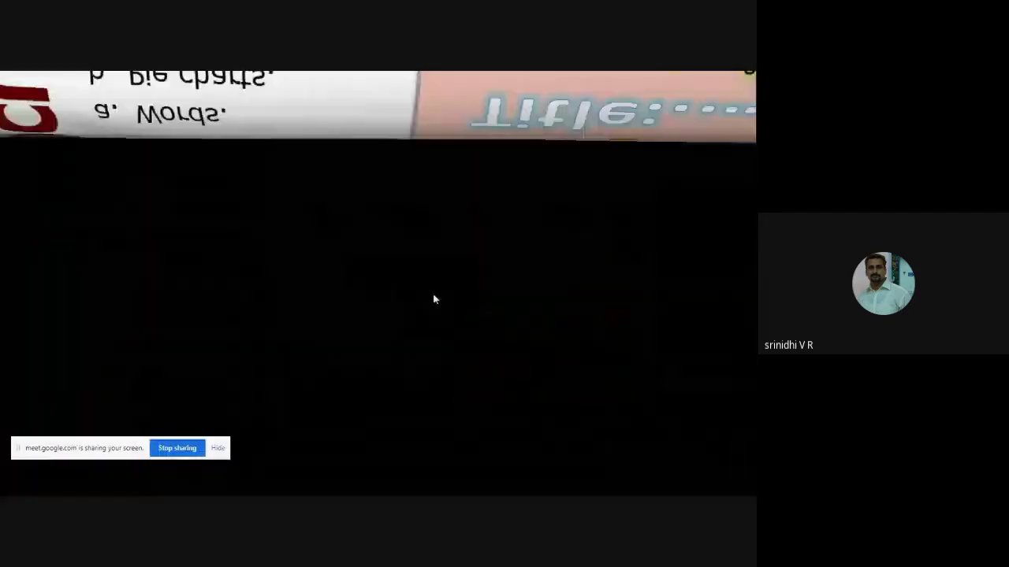
click(433, 299)
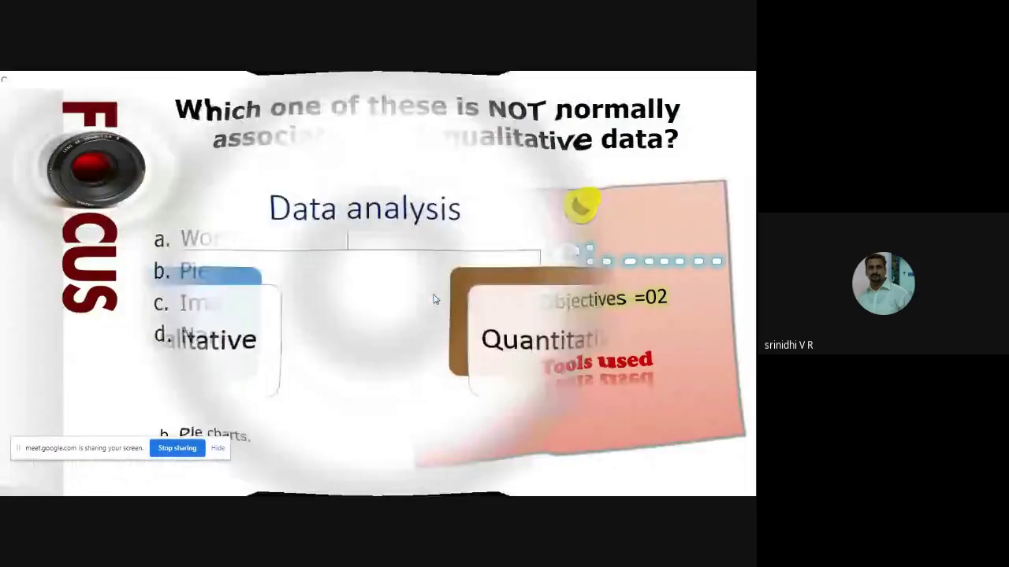